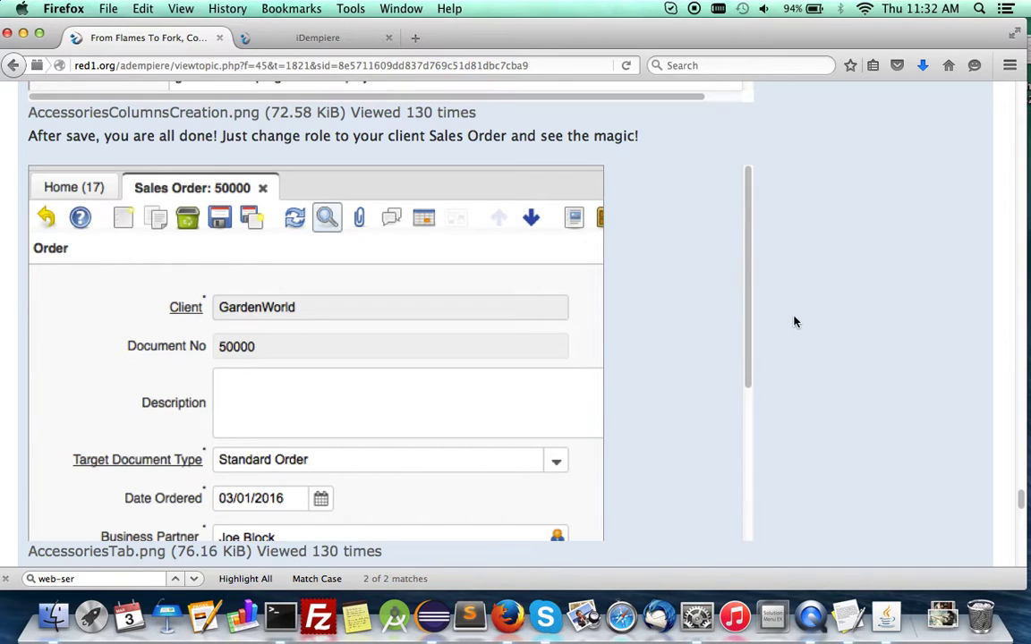
Go to the iDempiere login page and keep English as the login language
scroll(795, 322, down, 1)
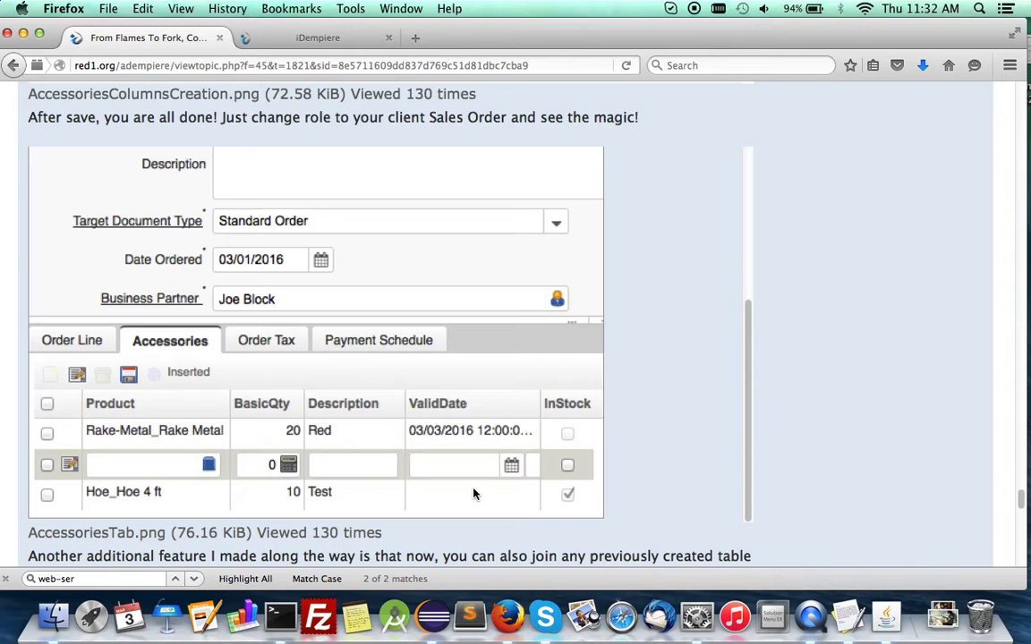
scroll(826, 450, down, 10)
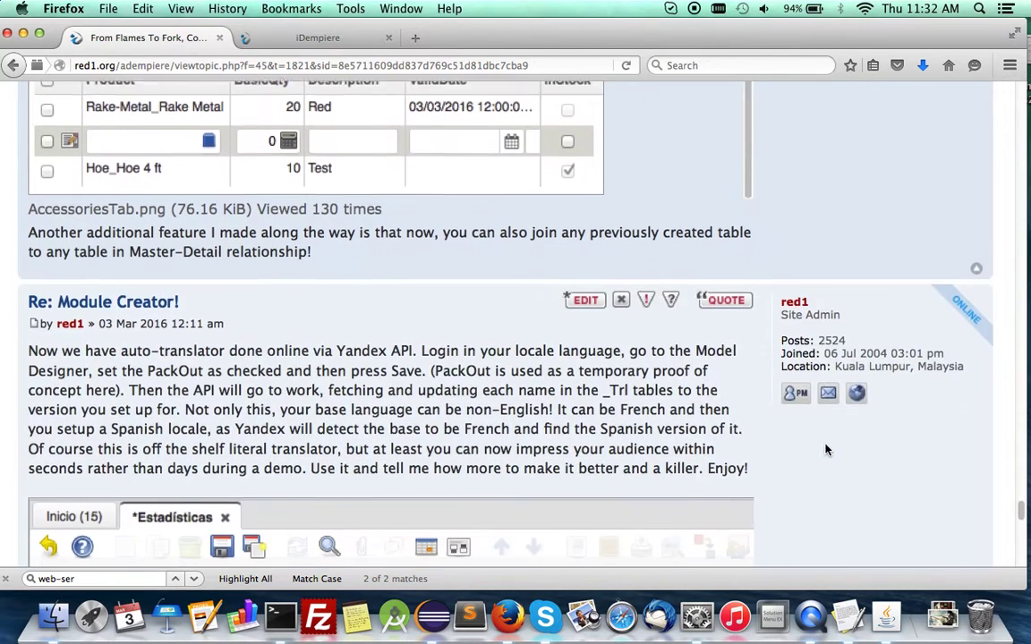
scroll(825, 450, up, 2)
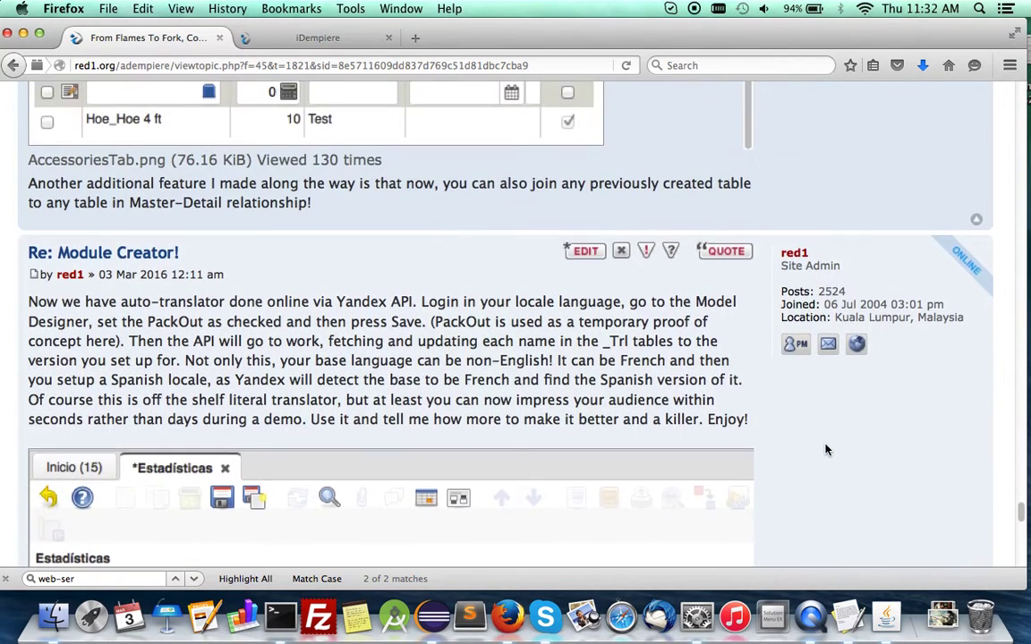
scroll(825, 450, down, 5)
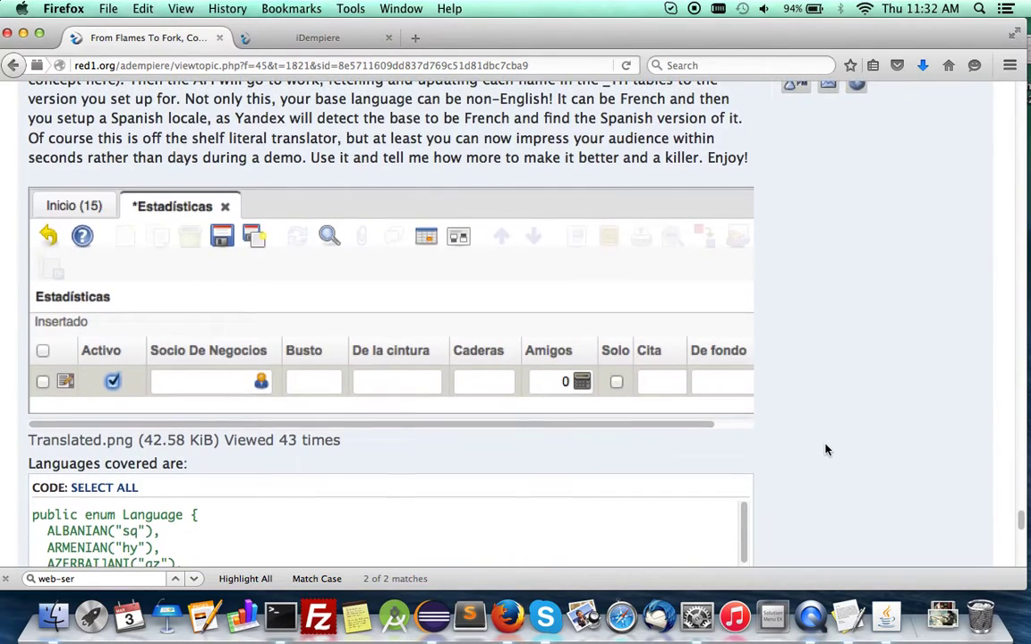
scroll(825, 450, up, 3)
scroll(825, 450, up, 1)
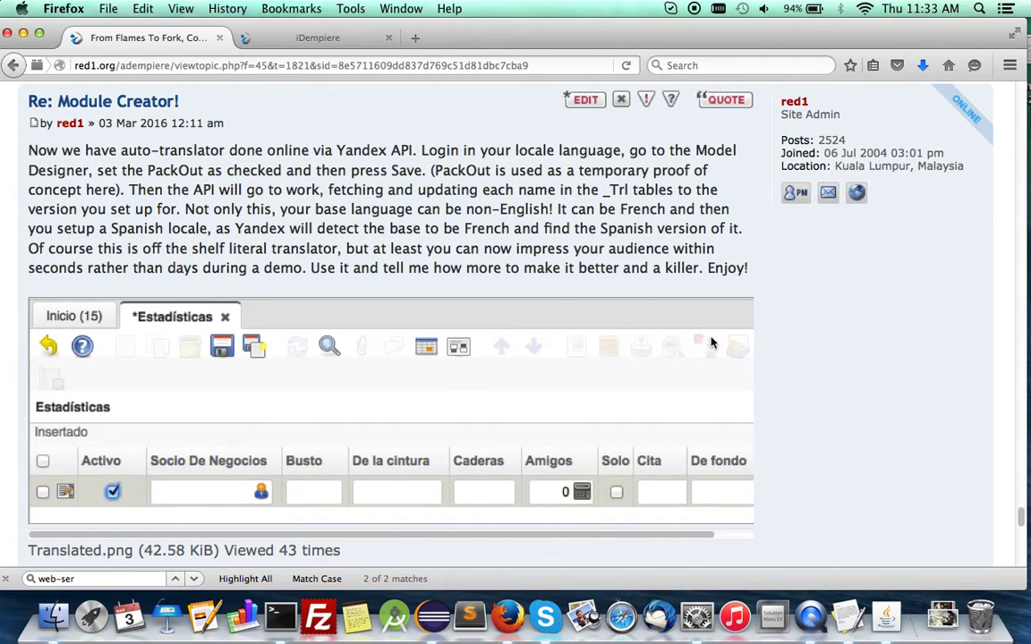
scroll(778, 414, down, 2)
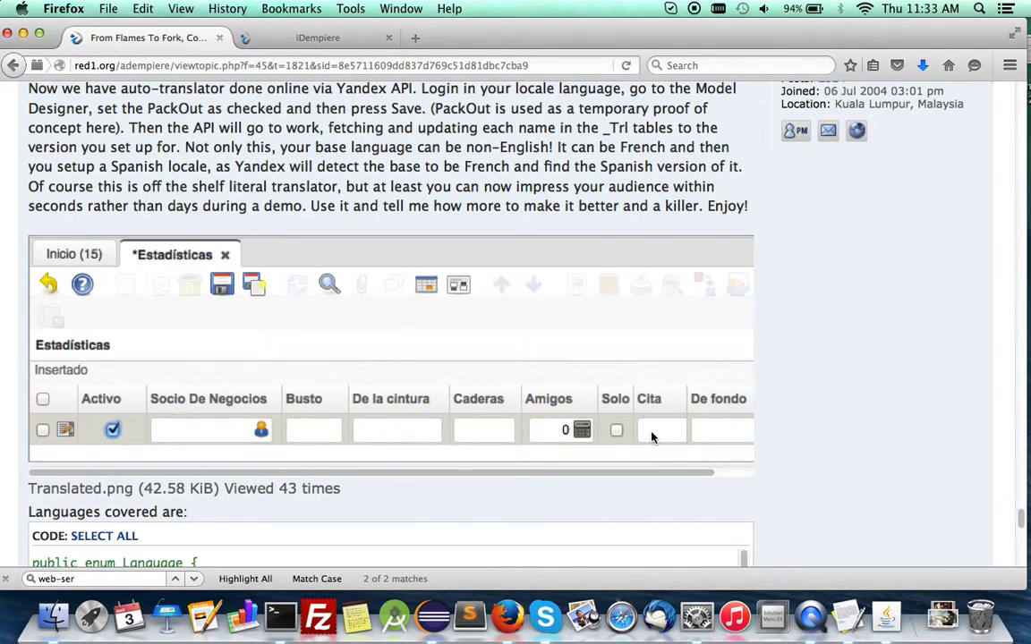
scroll(796, 491, down, 15)
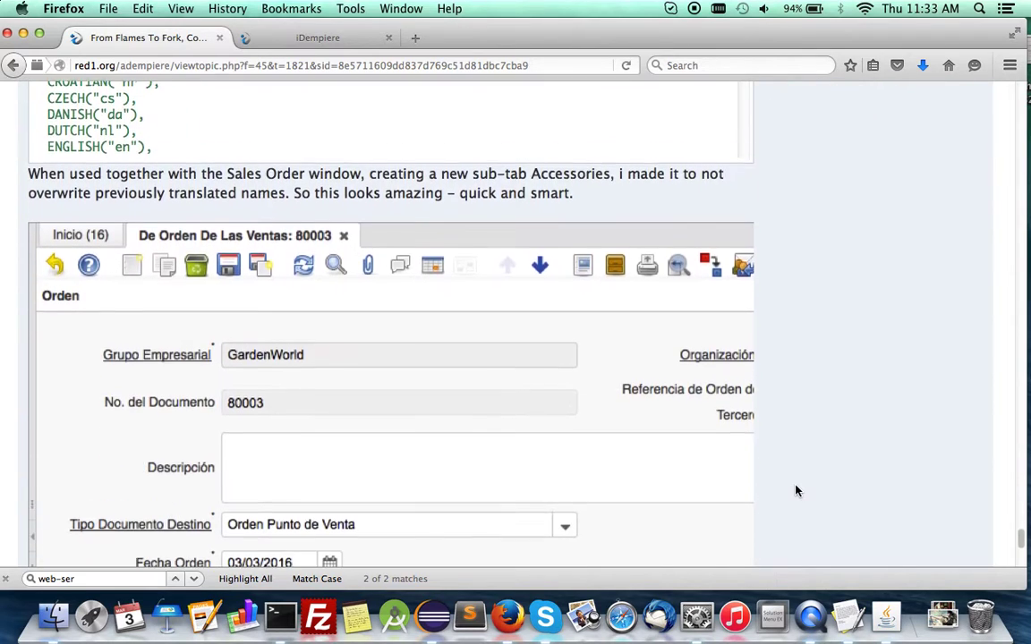
scroll(479, 391, up, 2)
scroll(477, 393, down, 3)
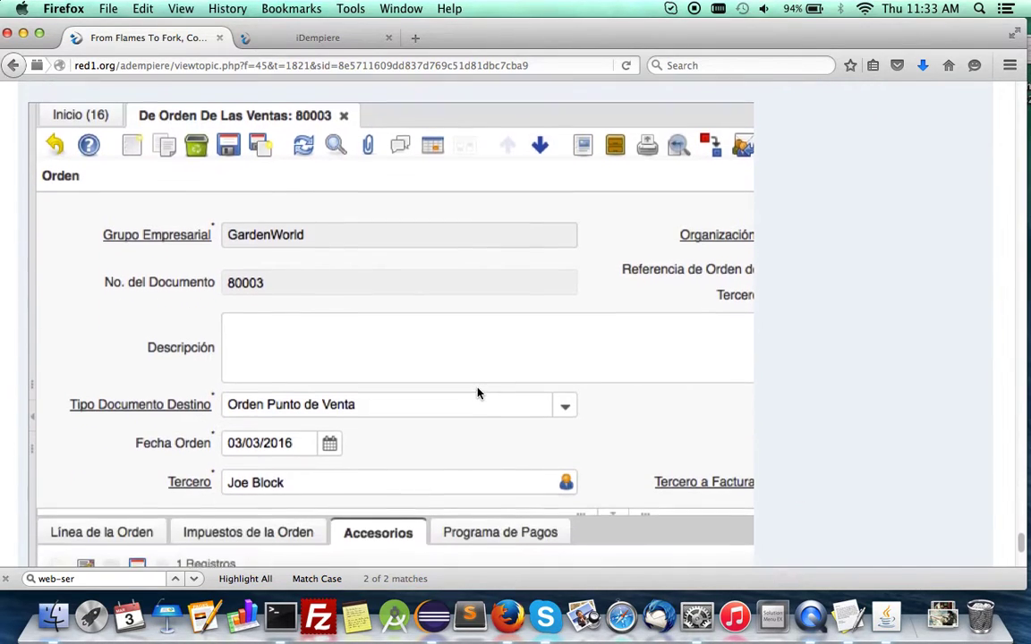
scroll(477, 393, down, 4)
scroll(477, 393, up, 3)
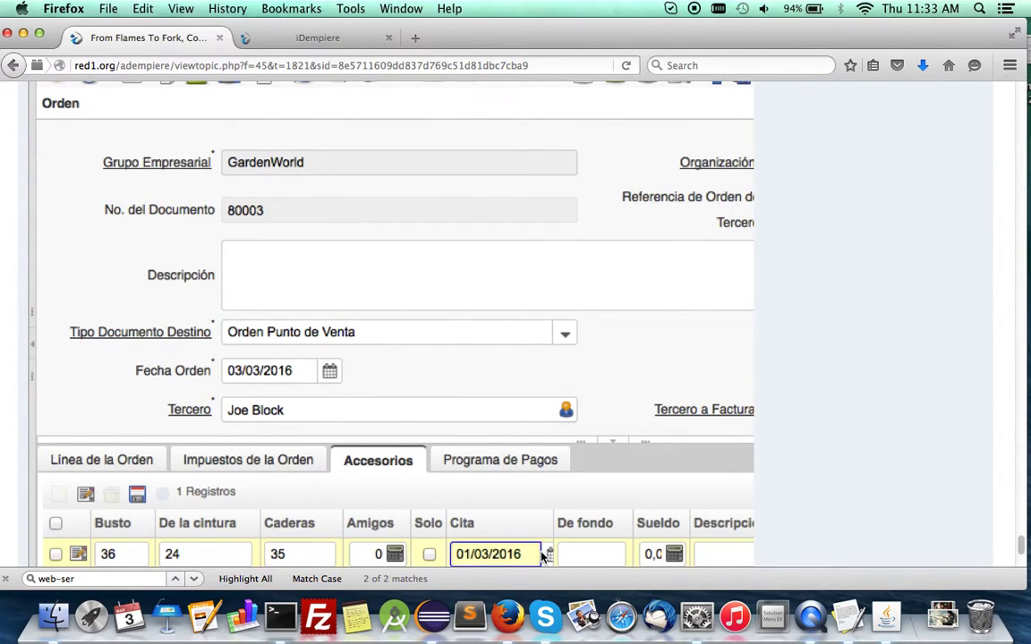
click(327, 40)
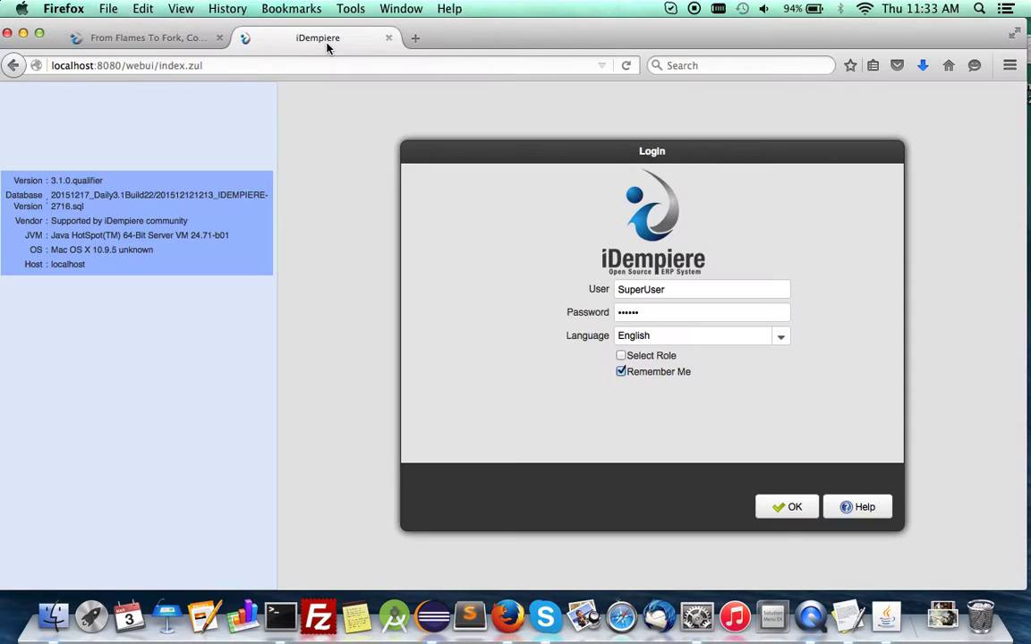
click(786, 339)
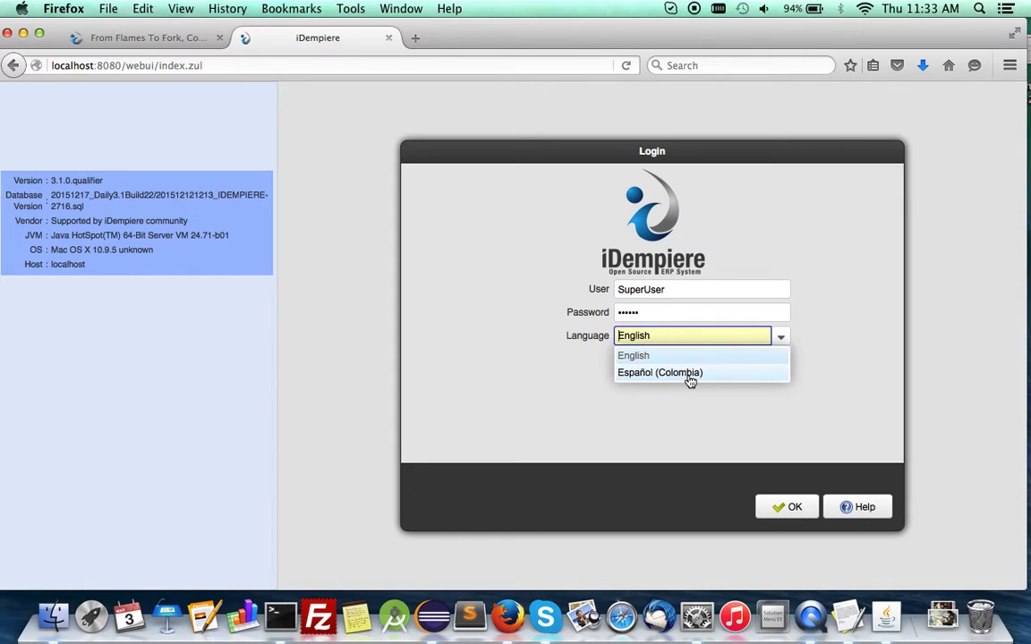
click(793, 346)
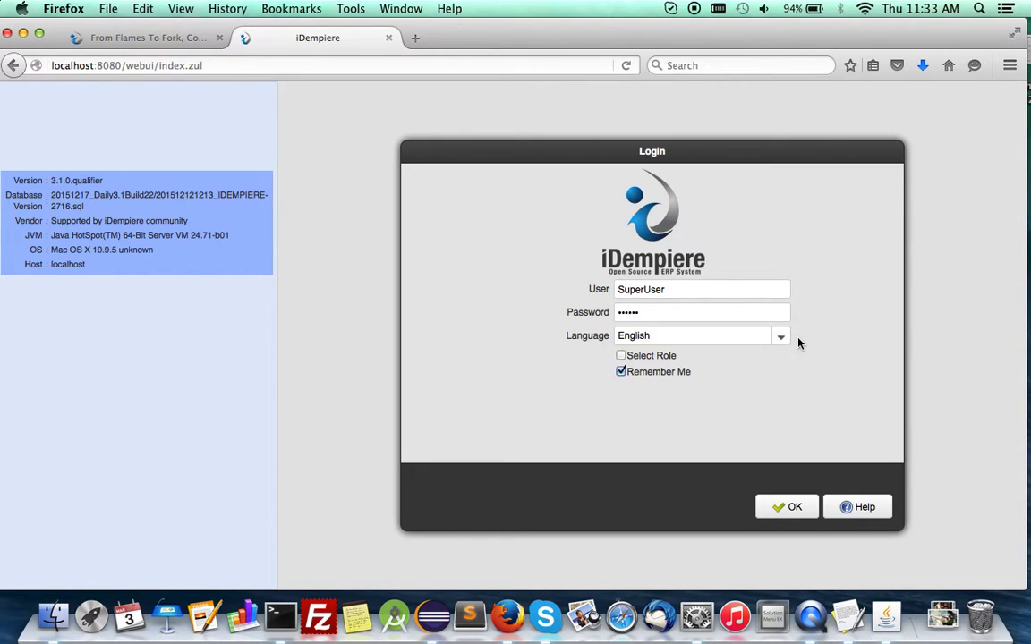
Log in, choosing the System client with the System Administrator role
click(792, 509)
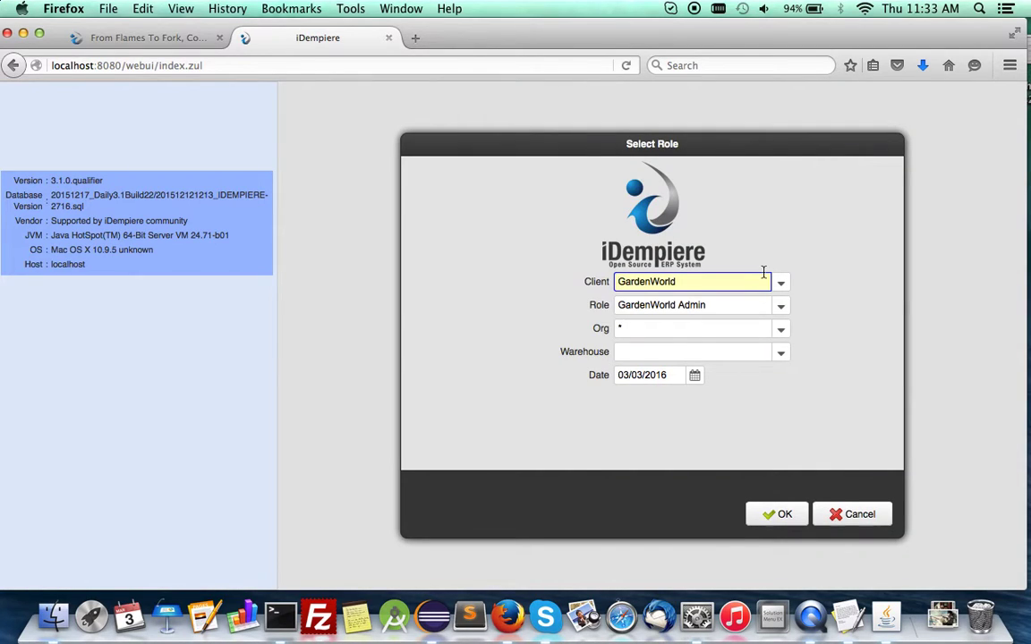
click(780, 283)
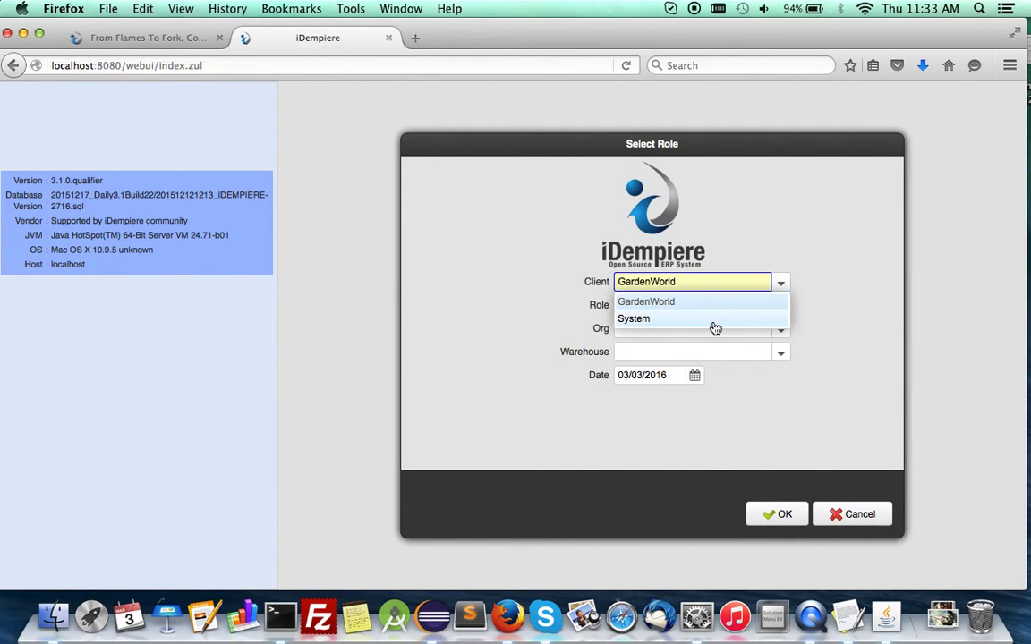
click(713, 323)
click(784, 512)
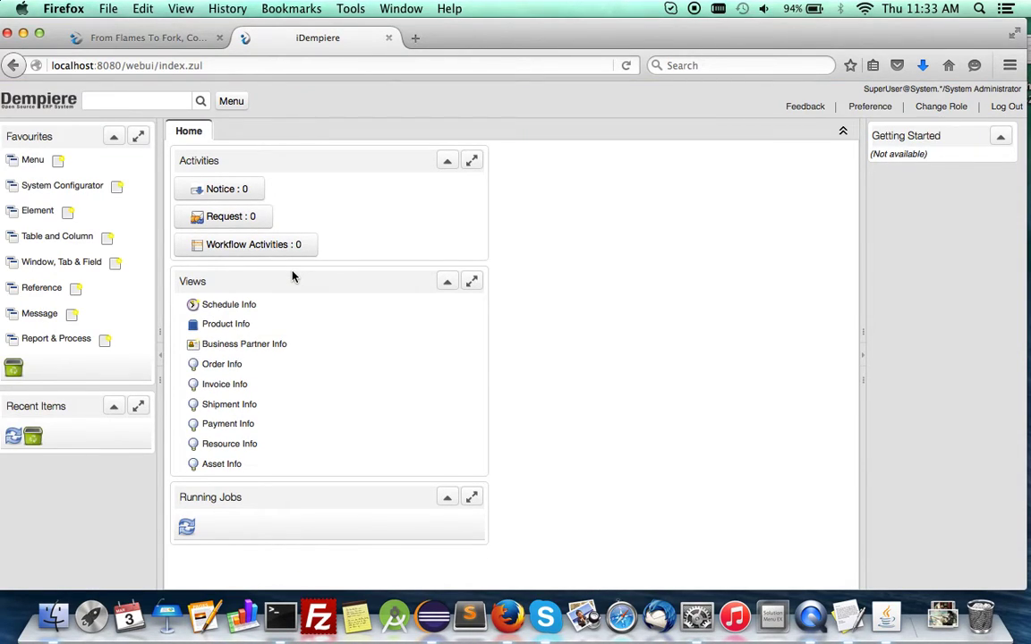
Open Validation Rules and look up the AD_Table User Defined rule
click(233, 100)
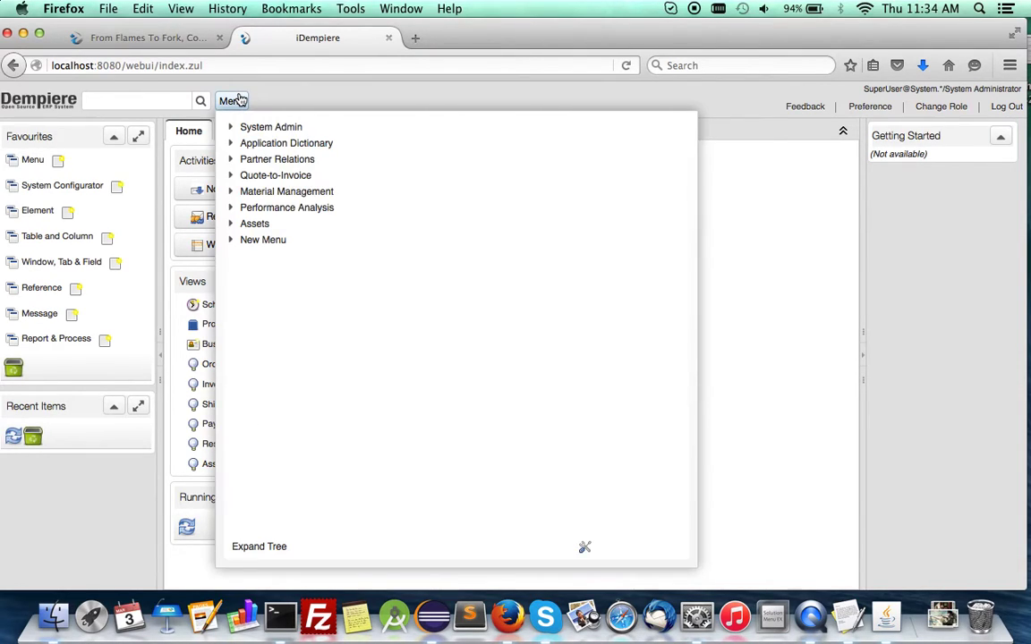
click(170, 102)
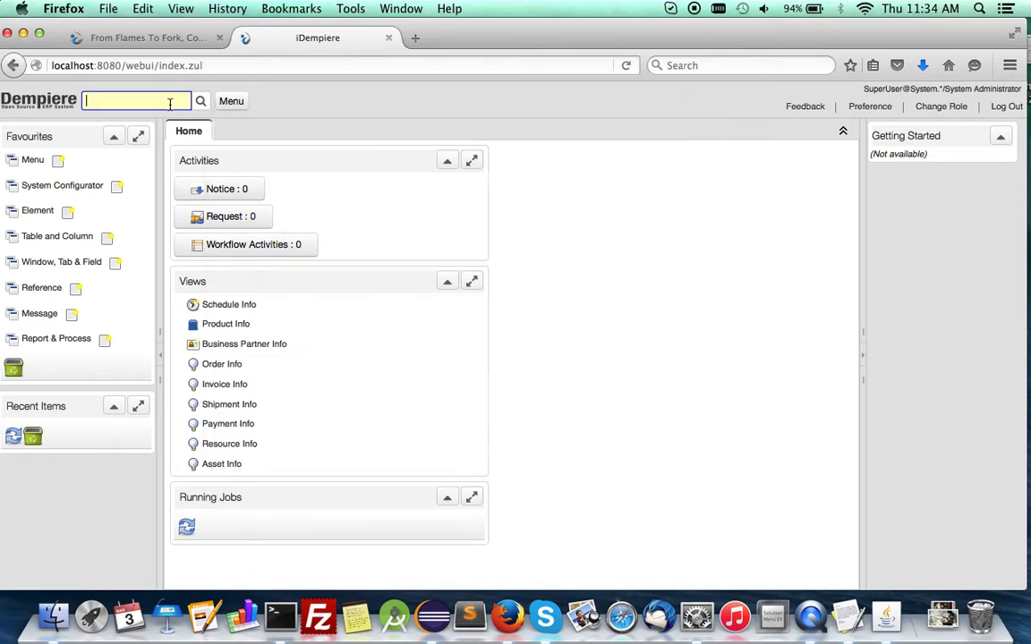
text(validation)
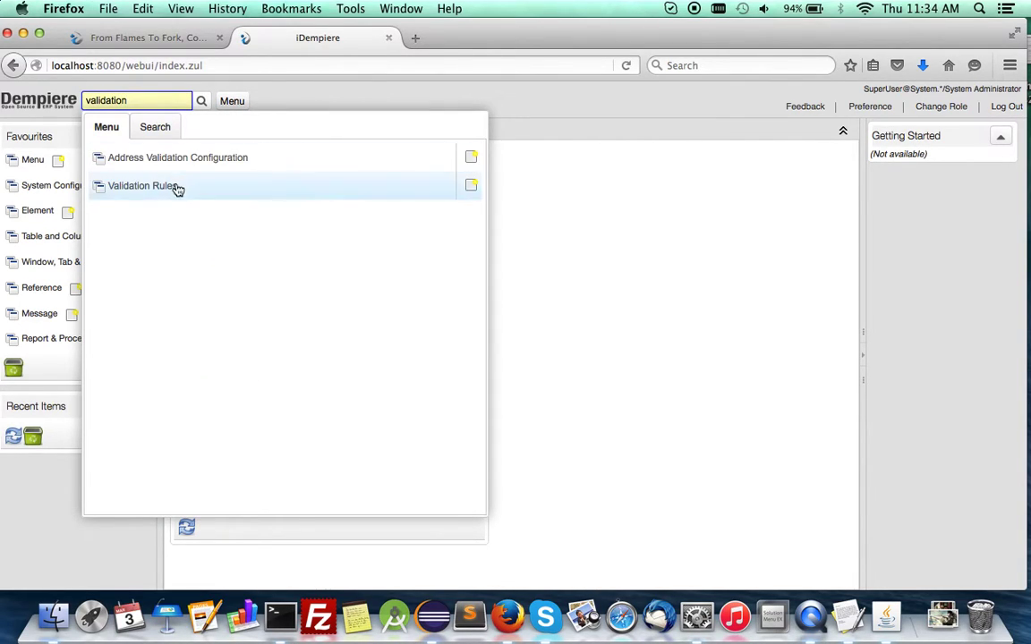
click(169, 188)
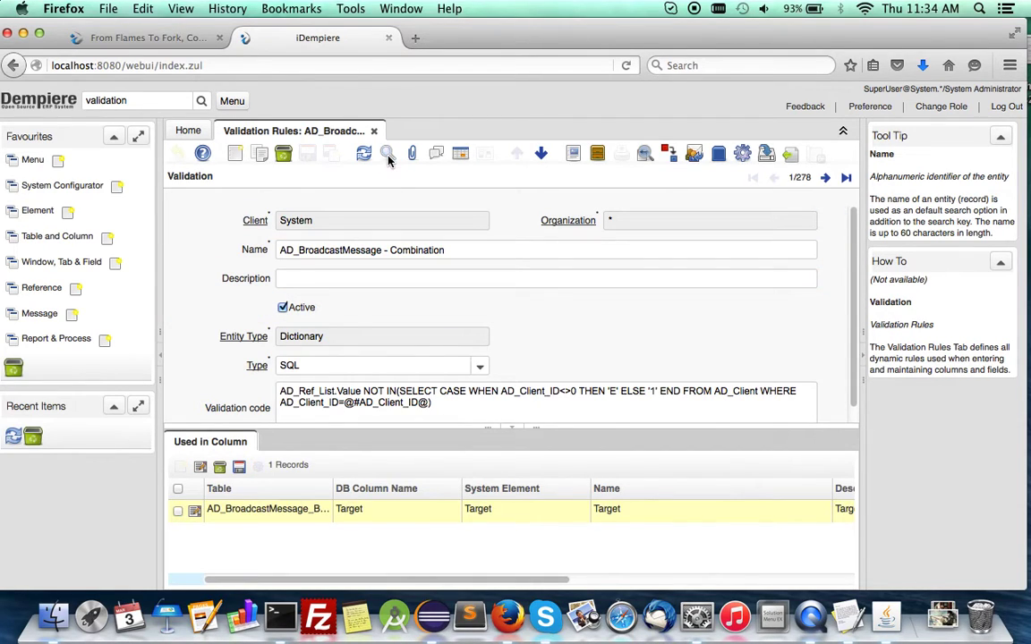
click(387, 154)
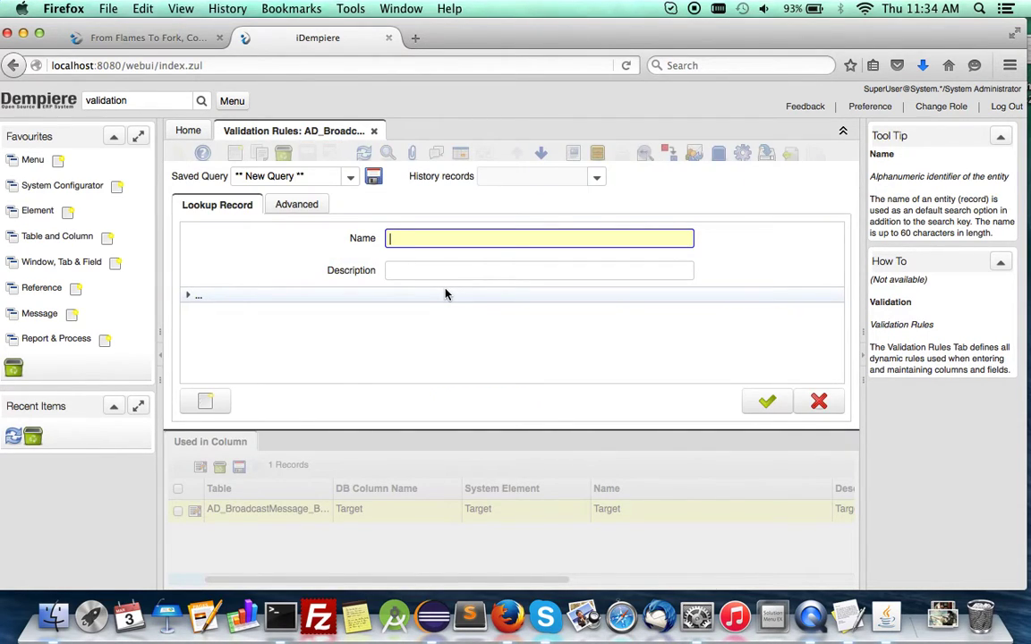
text(AD_Table u)
click(766, 400)
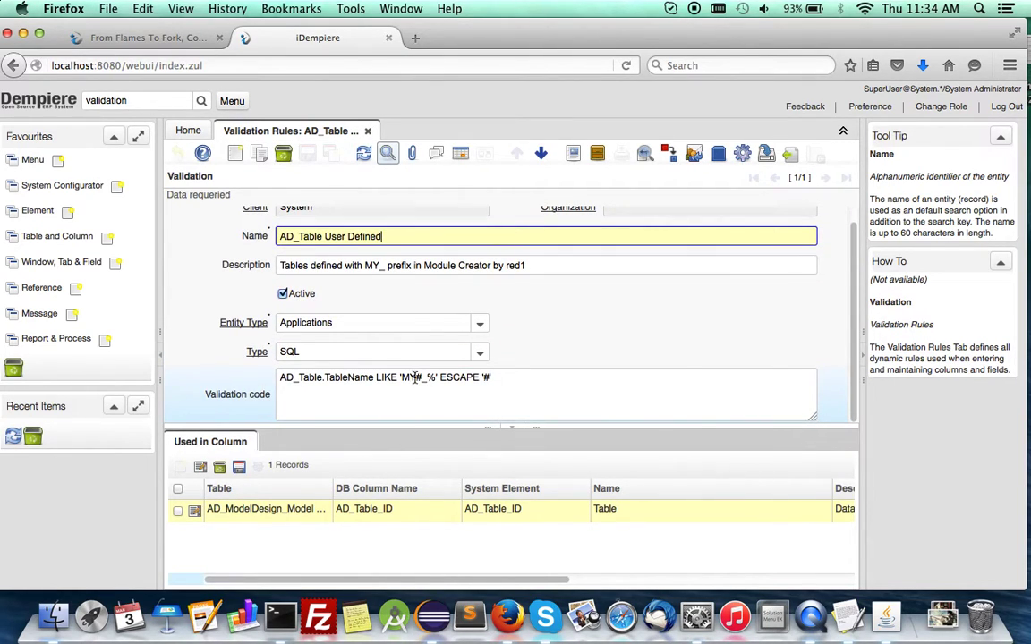
Change the validation code prefix from 'MY#_%' to 'C#_%' and save the rule
click(414, 377)
key(BackSpace)
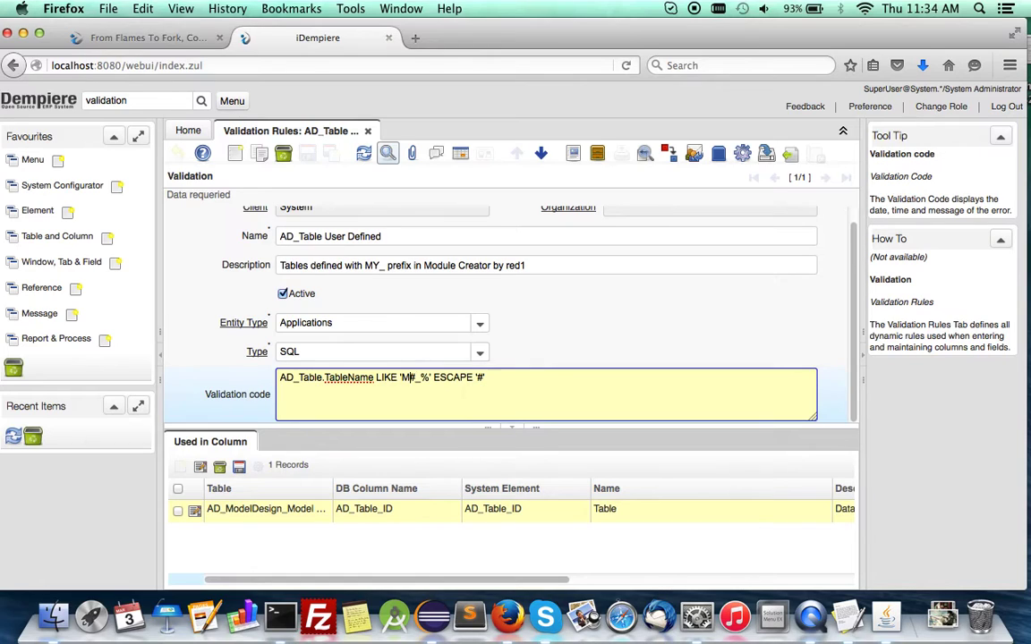
key(BackSpace)
text(C)
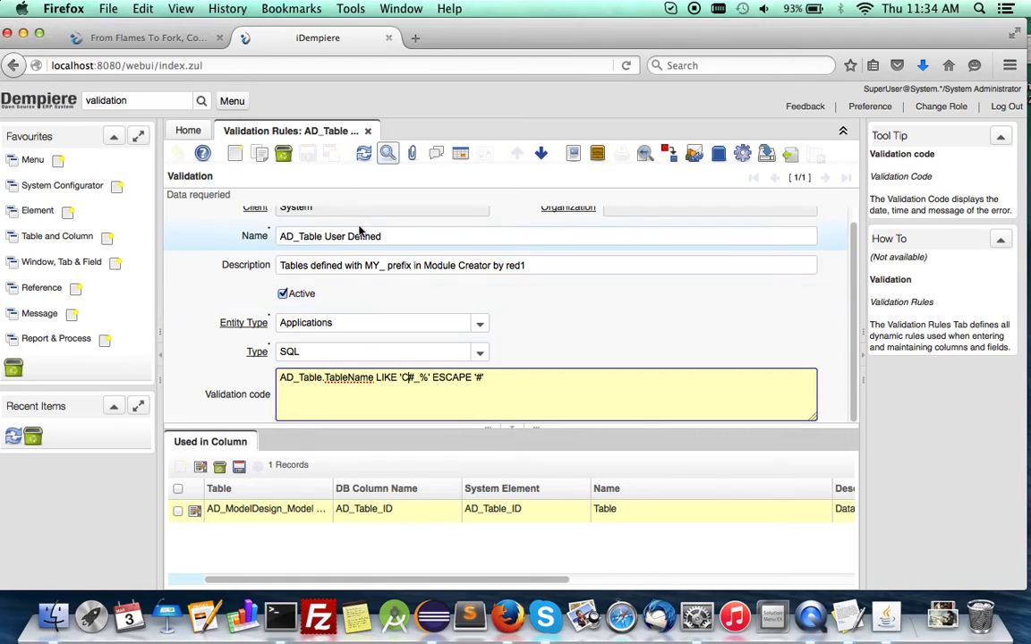
click(354, 264)
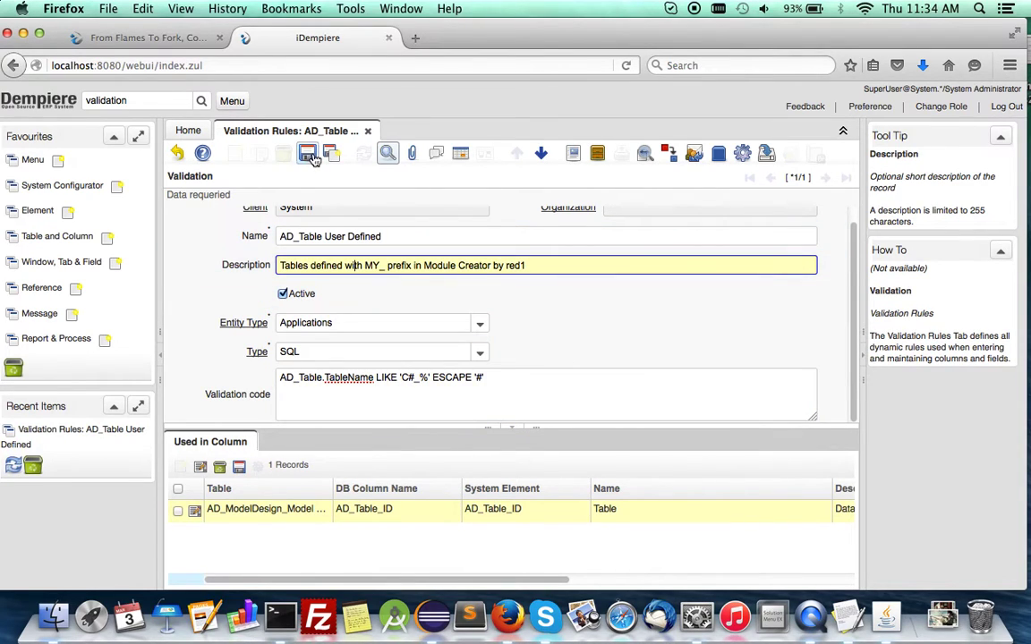
click(231, 101)
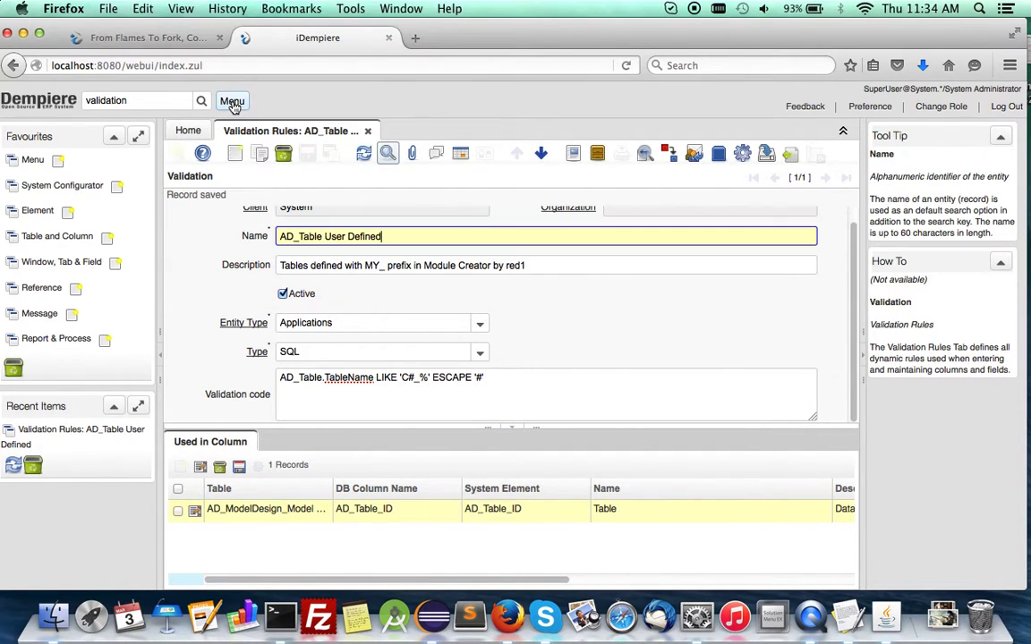
Open the Author's name Model Designer record from the New Menu folder
scroll(277, 487, down, 5)
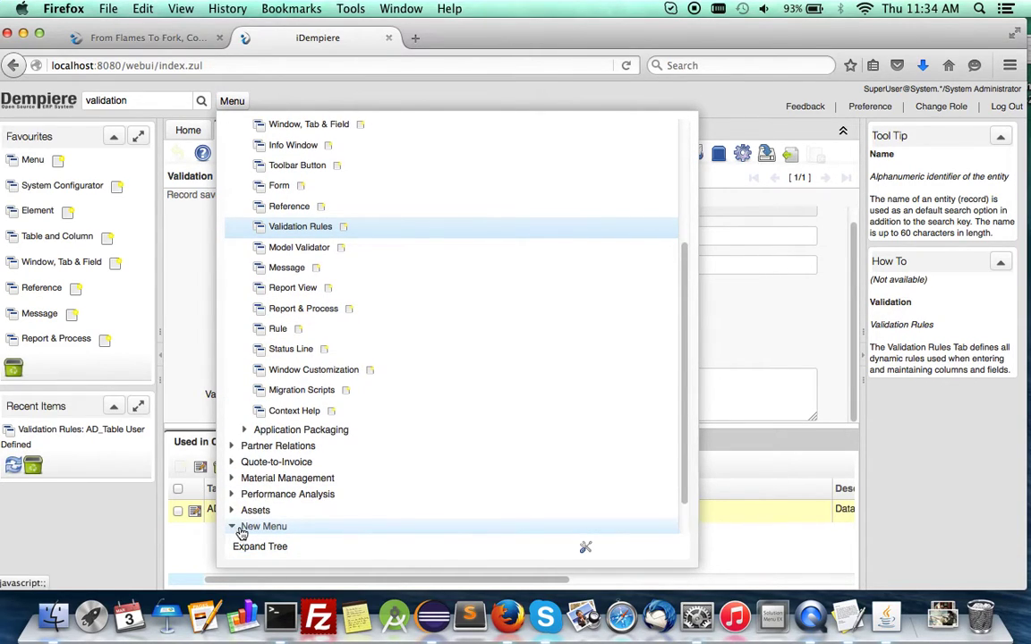
click(270, 526)
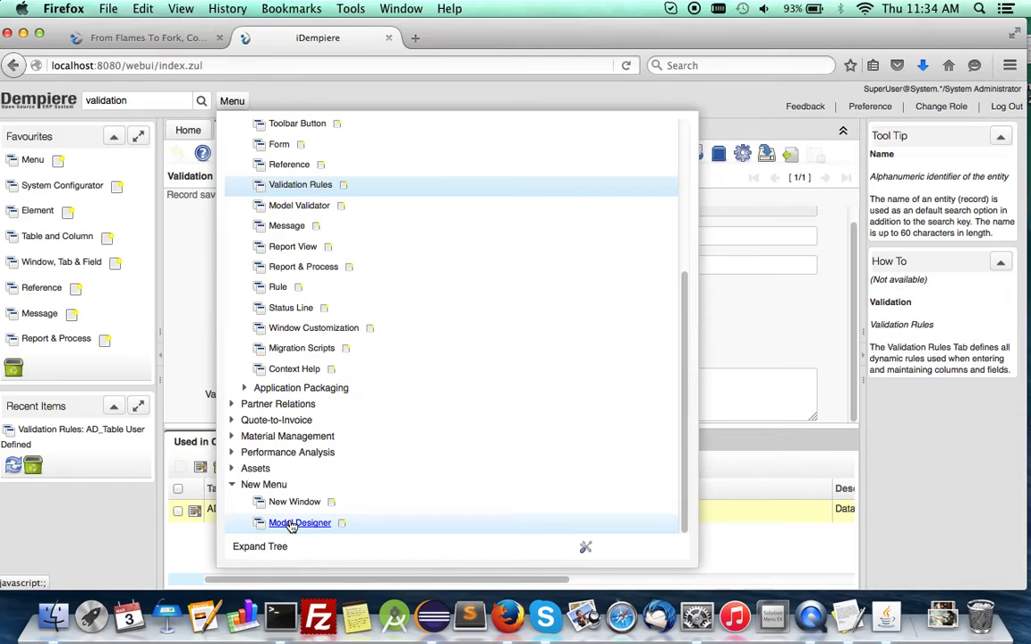
click(291, 525)
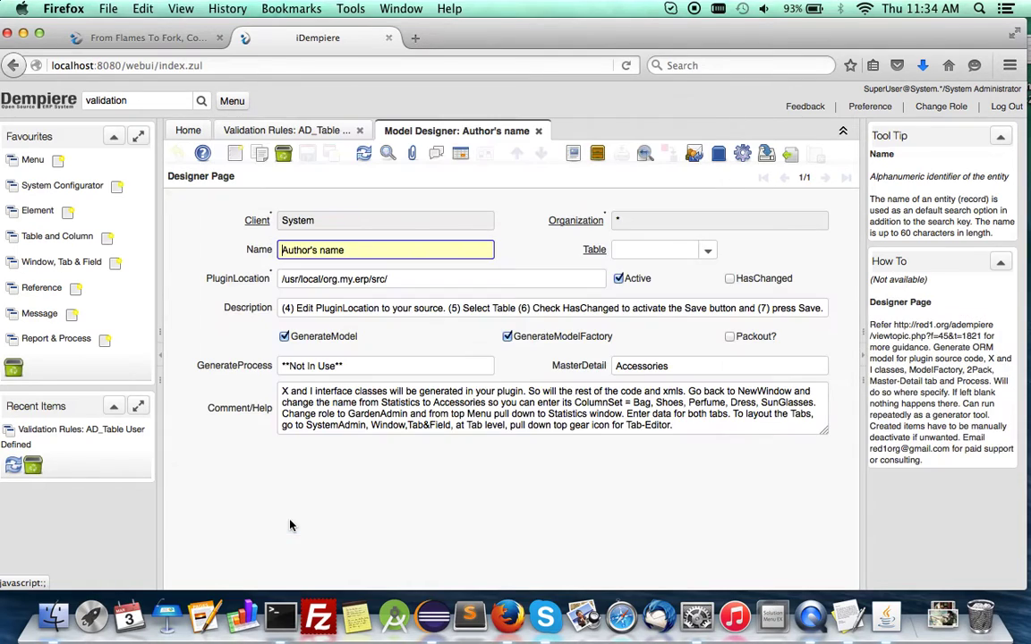
click(677, 365)
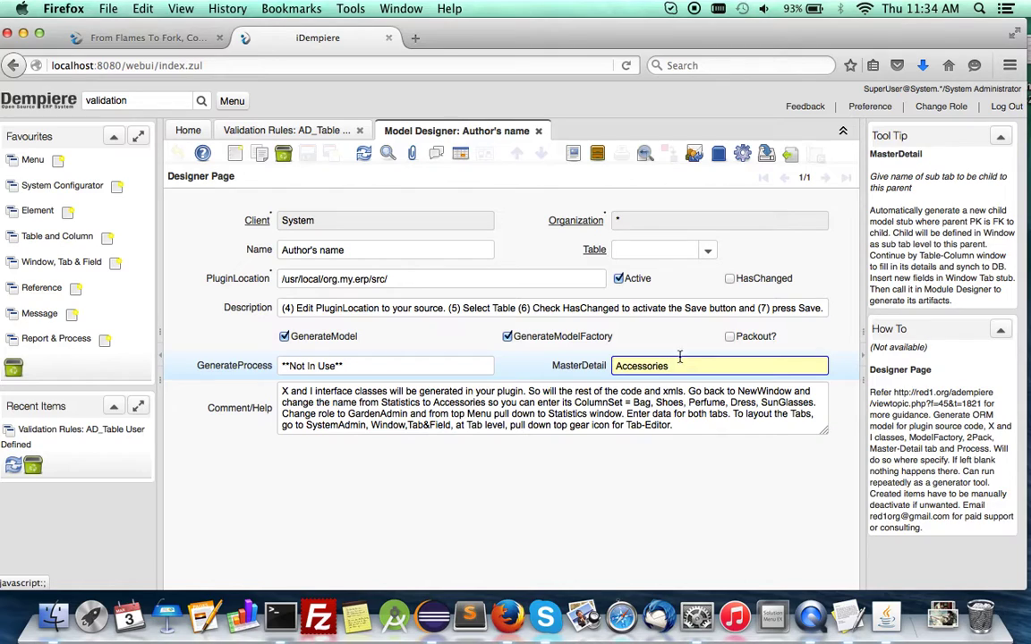
Set table C_Order_Order, tick HasChanged, untick GenerateModel and GenerateModelFactory, then save
click(694, 250)
text(c)
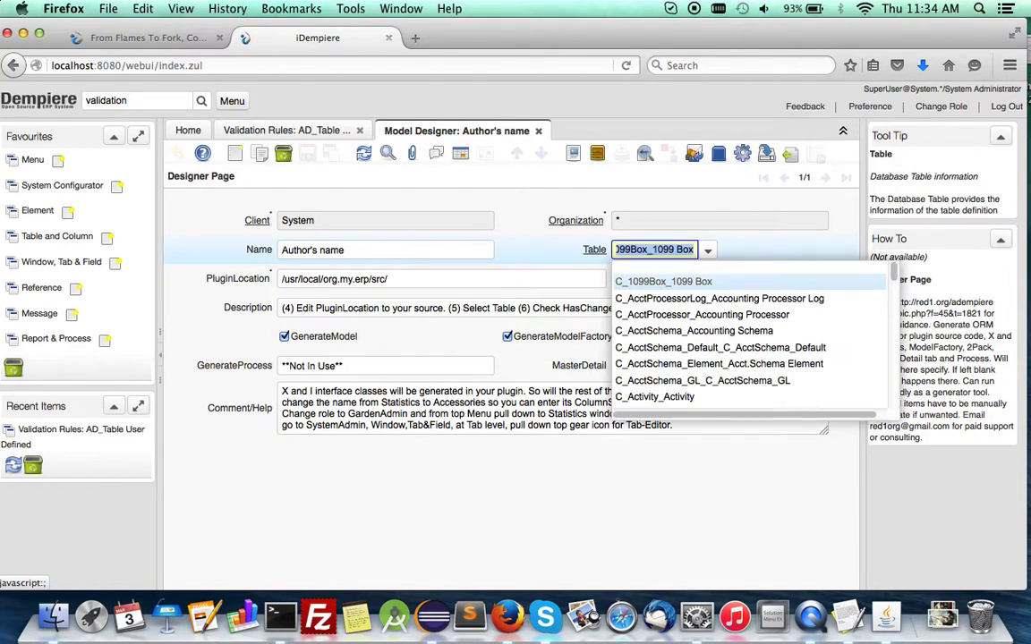
text(_l)
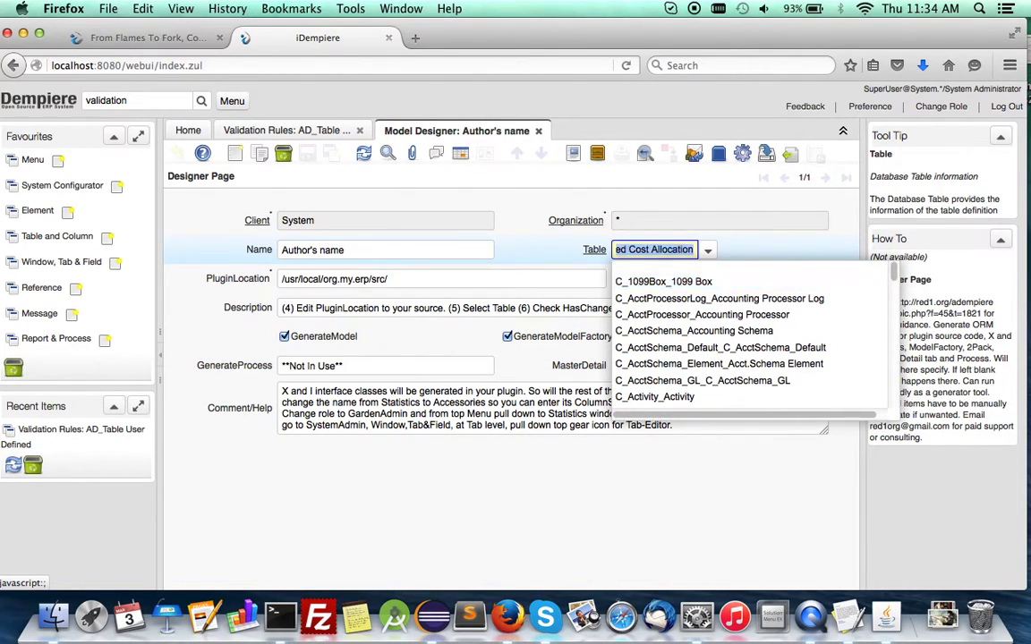
key(BackSpace)
text(order_or)
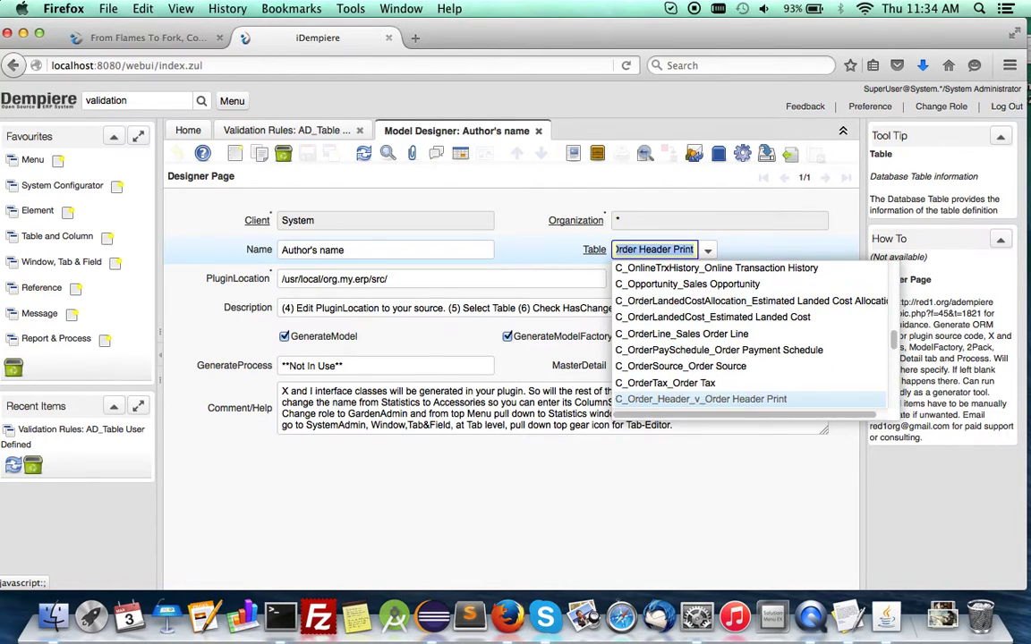
key(Return)
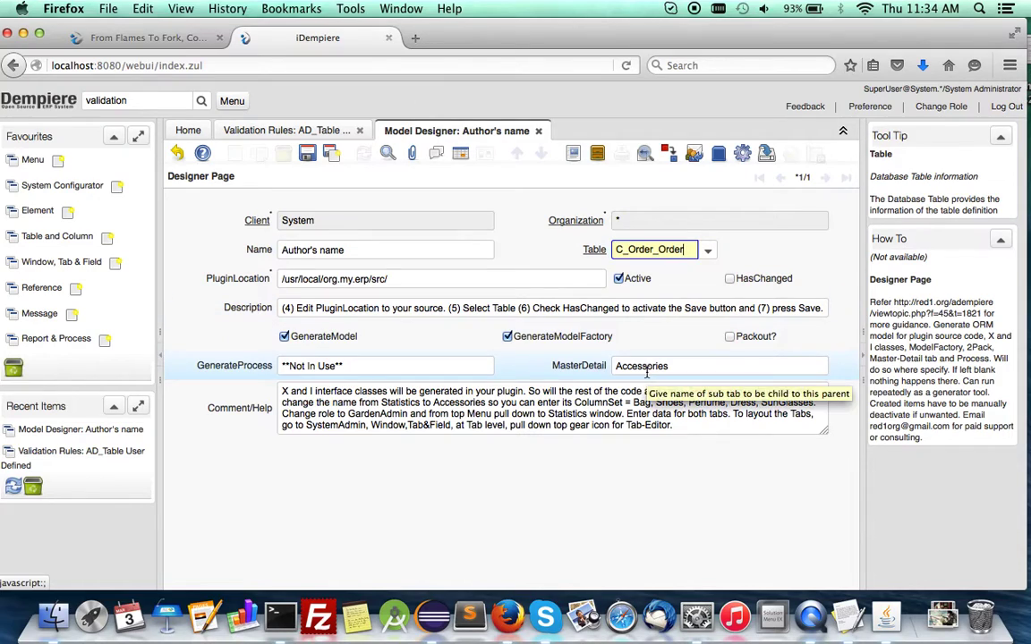
click(731, 279)
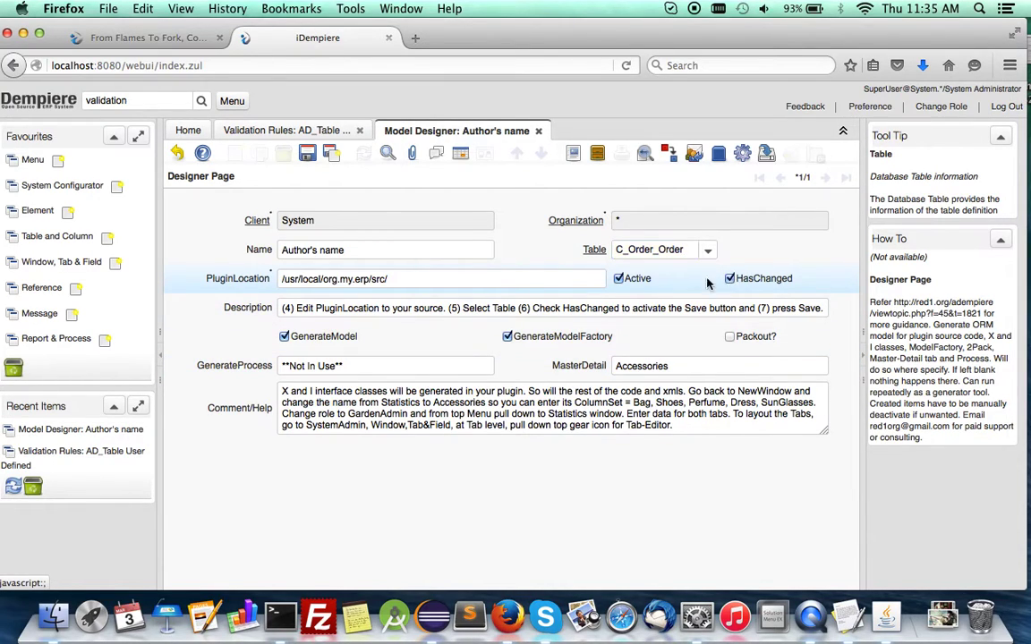
click(507, 337)
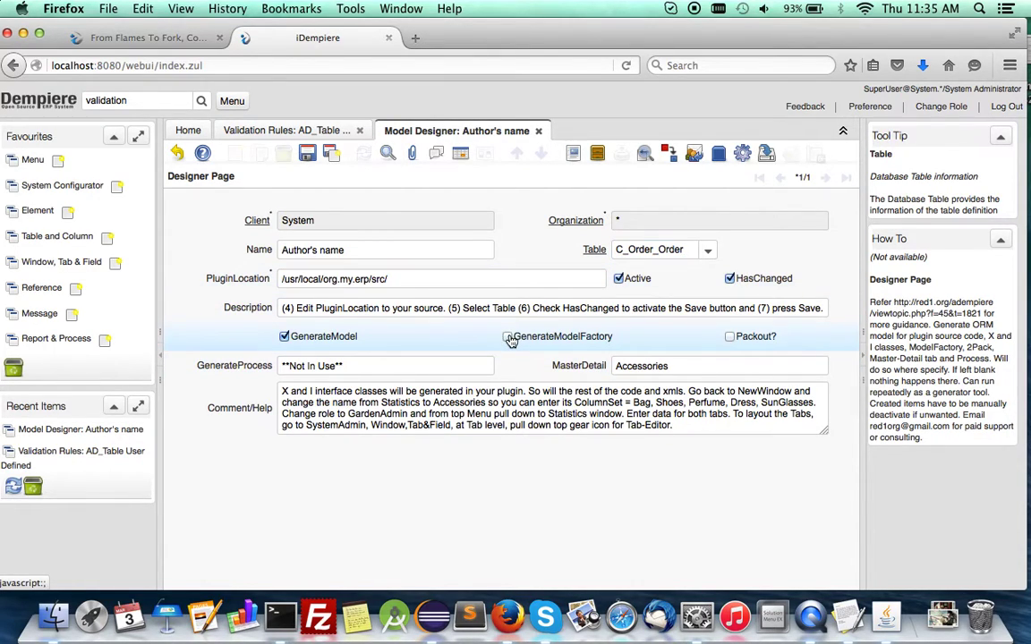
click(284, 337)
click(305, 154)
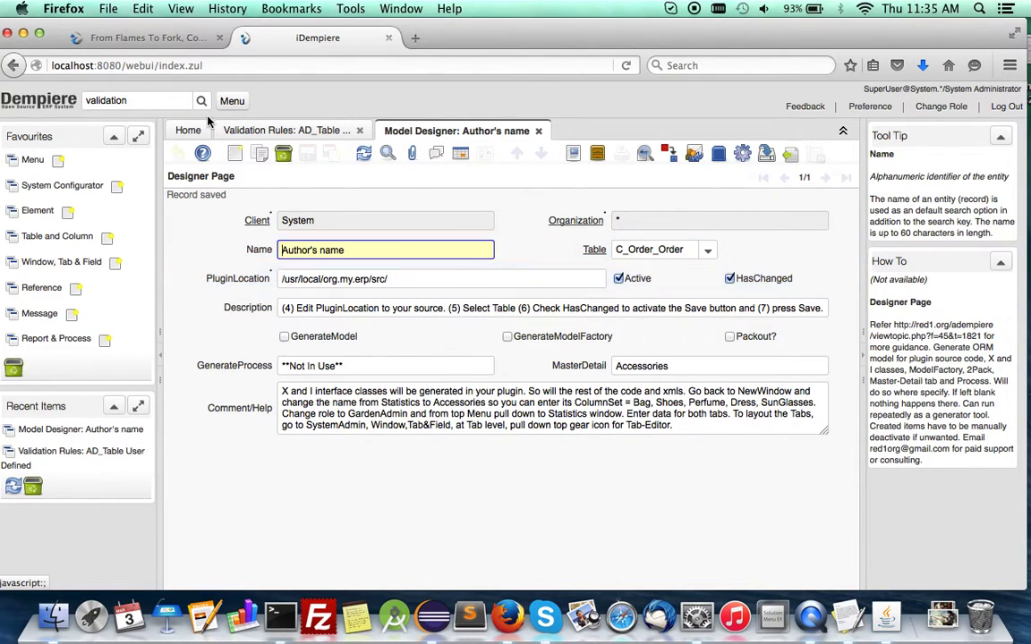
Open the Statistics record in the New Window form from the menu
click(232, 101)
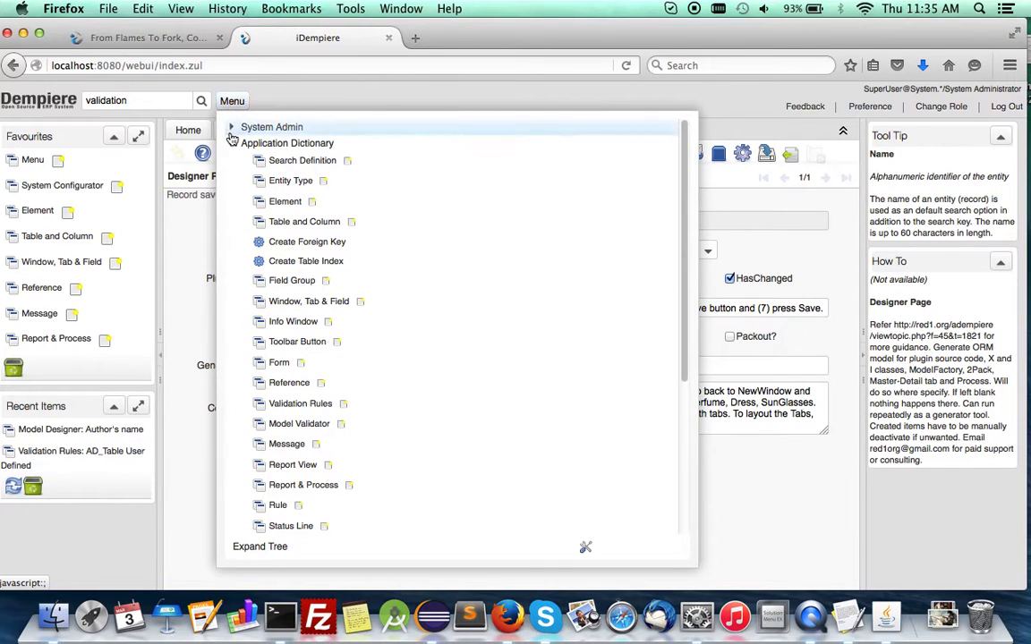
click(231, 144)
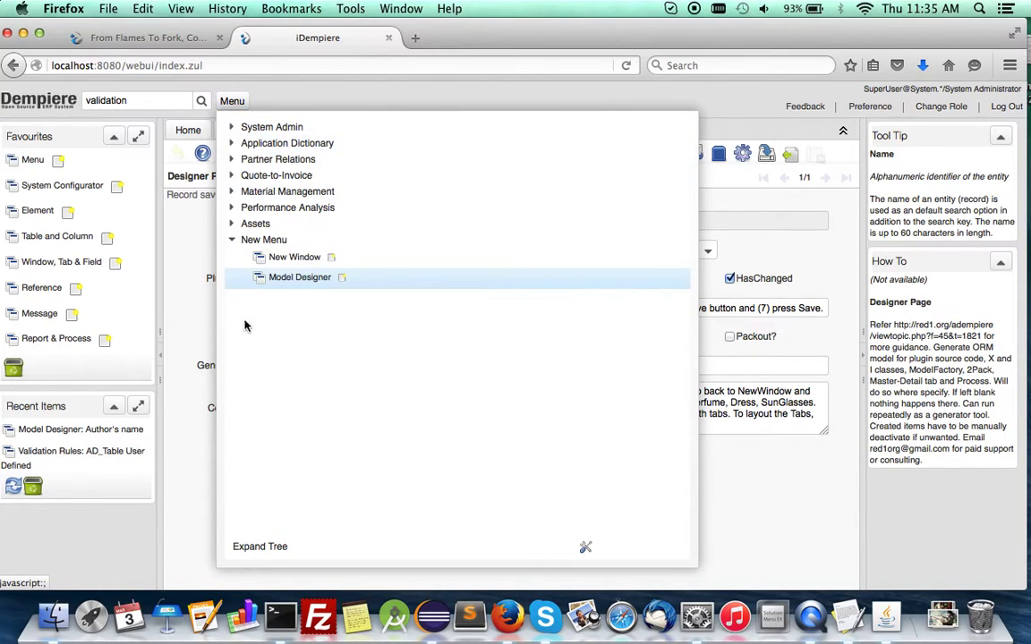
click(283, 258)
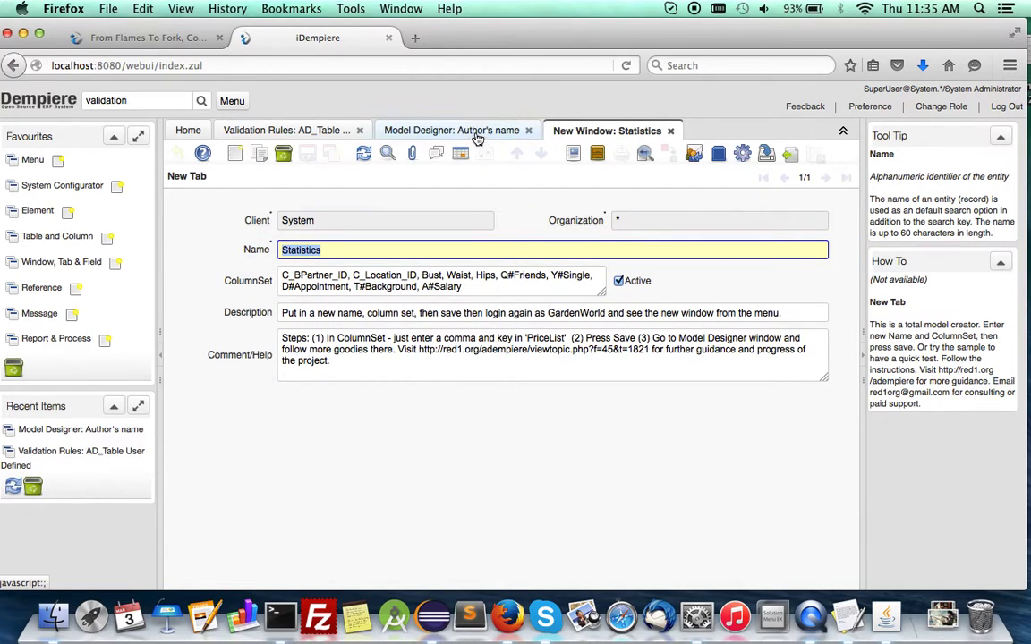
Confirm MasterDetail reads Accessories, then rename the Statistics window to Accessories and save
click(431, 130)
click(672, 367)
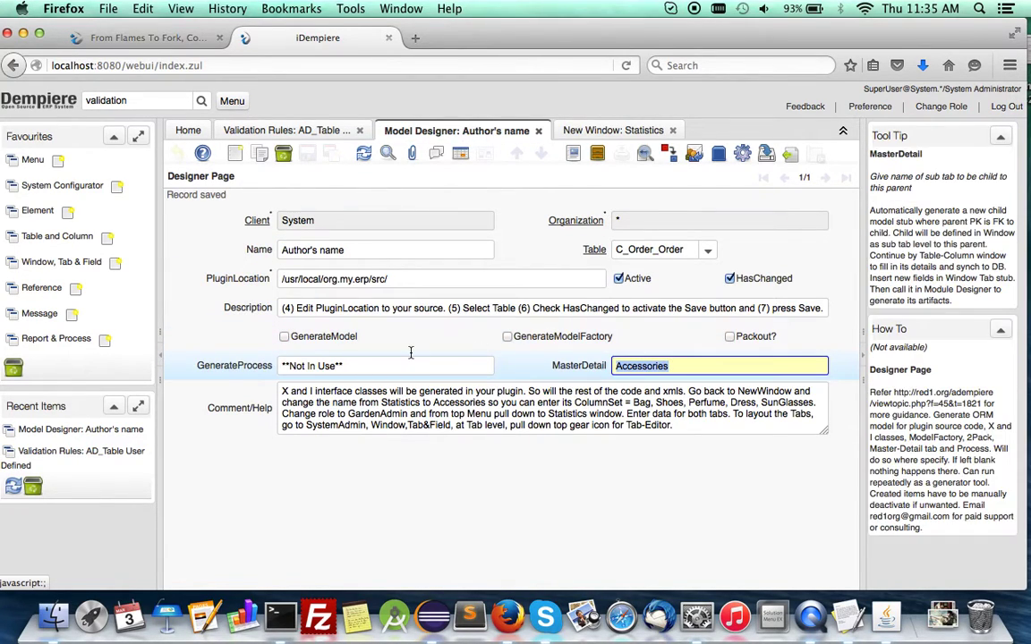
click(590, 132)
drag(336, 250, 230, 217)
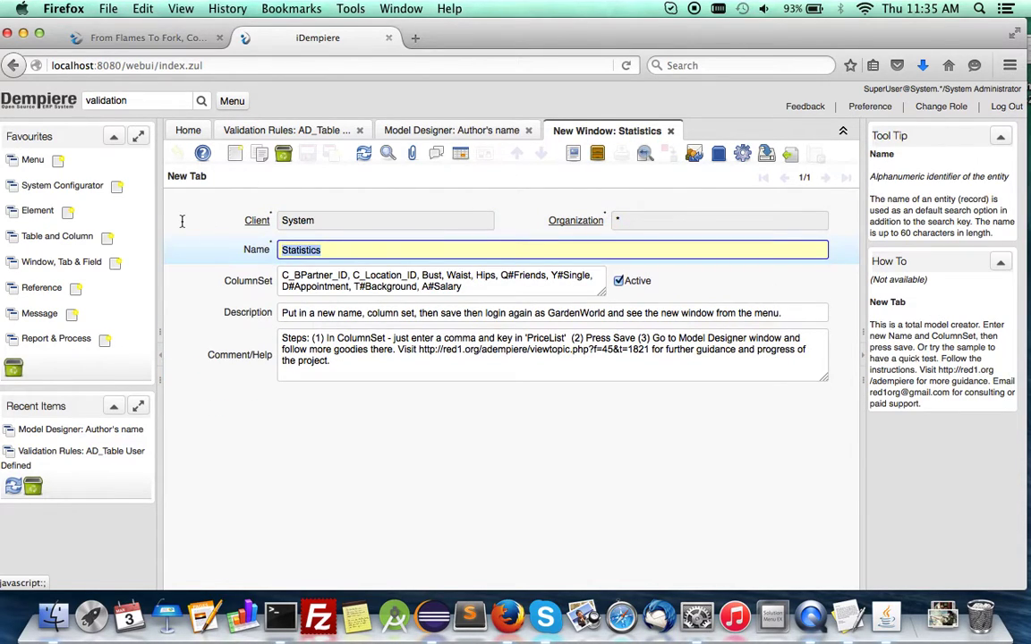
key(super+c)
key(super+v)
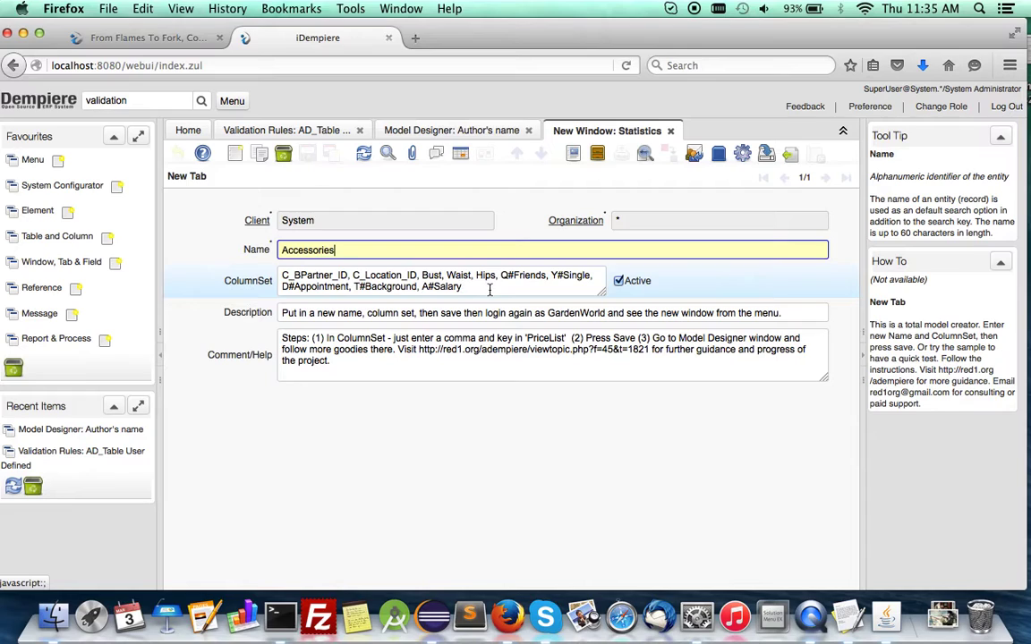
click(490, 289)
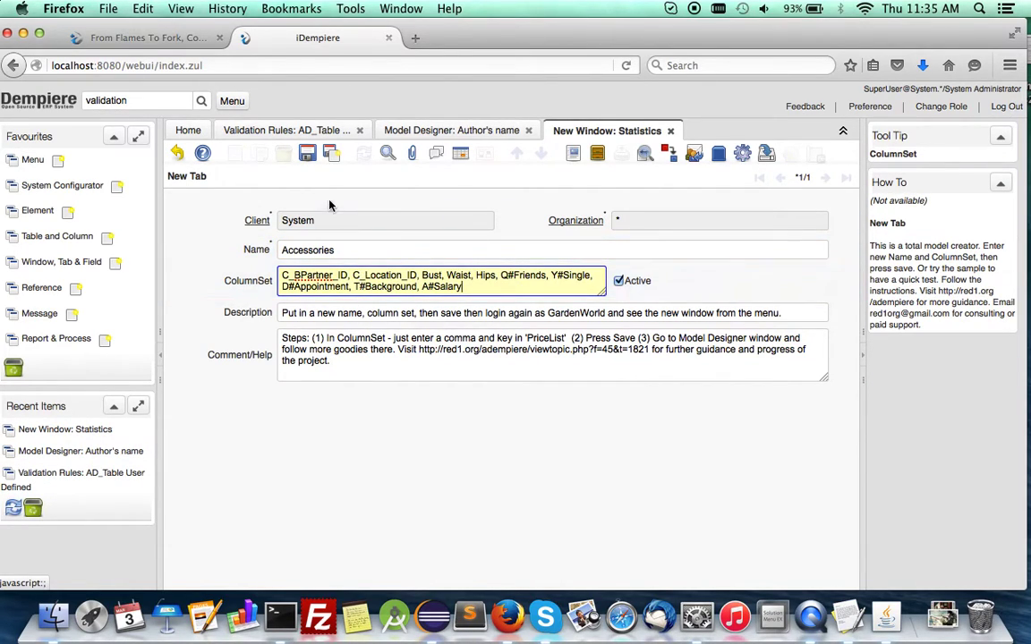
click(308, 156)
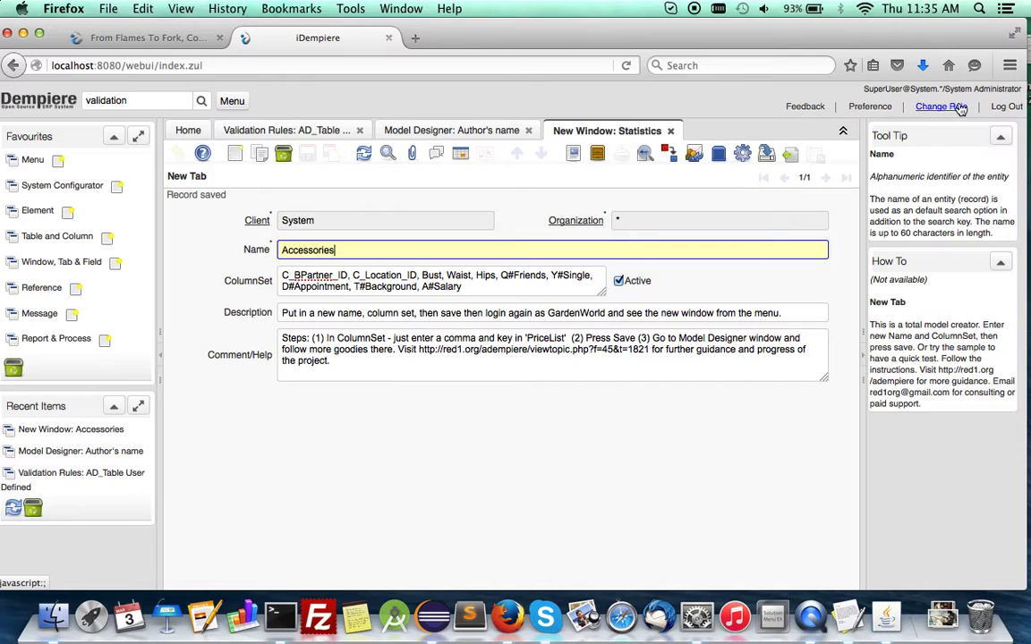
Log out and log back in with Español (Colombia) as the language
click(1007, 107)
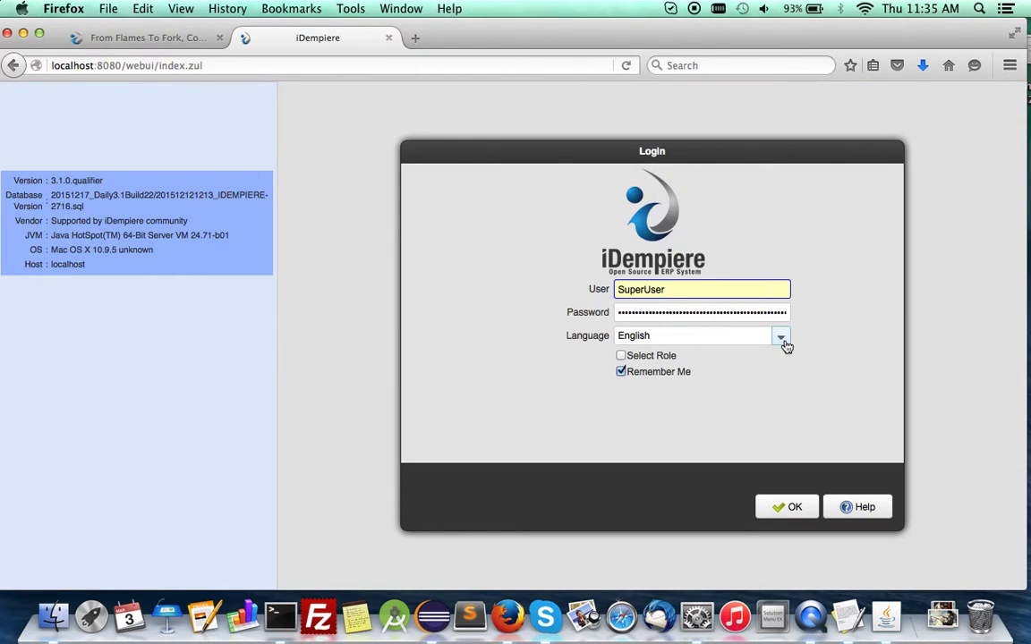
click(781, 335)
click(646, 372)
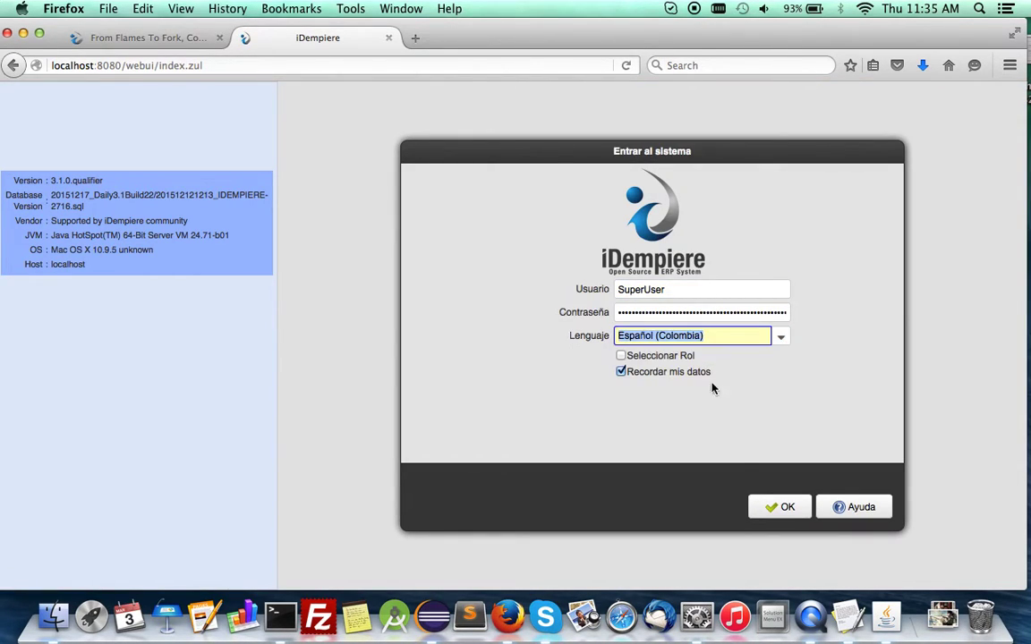
click(773, 506)
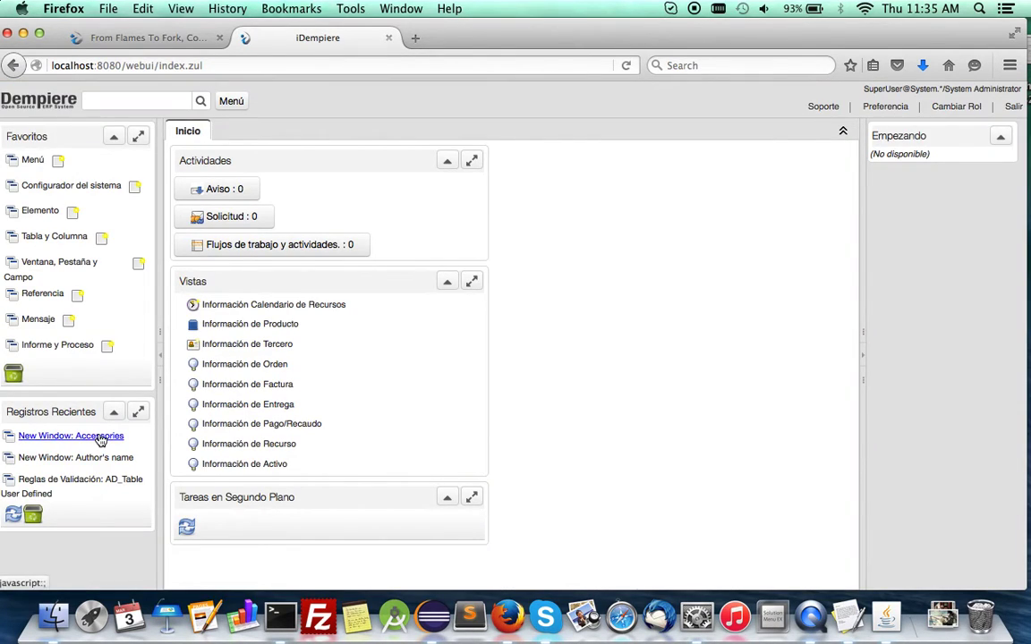
Reopen the Author's name record, tick Packout, clear the Accessories MasterDetail value, and save
click(98, 458)
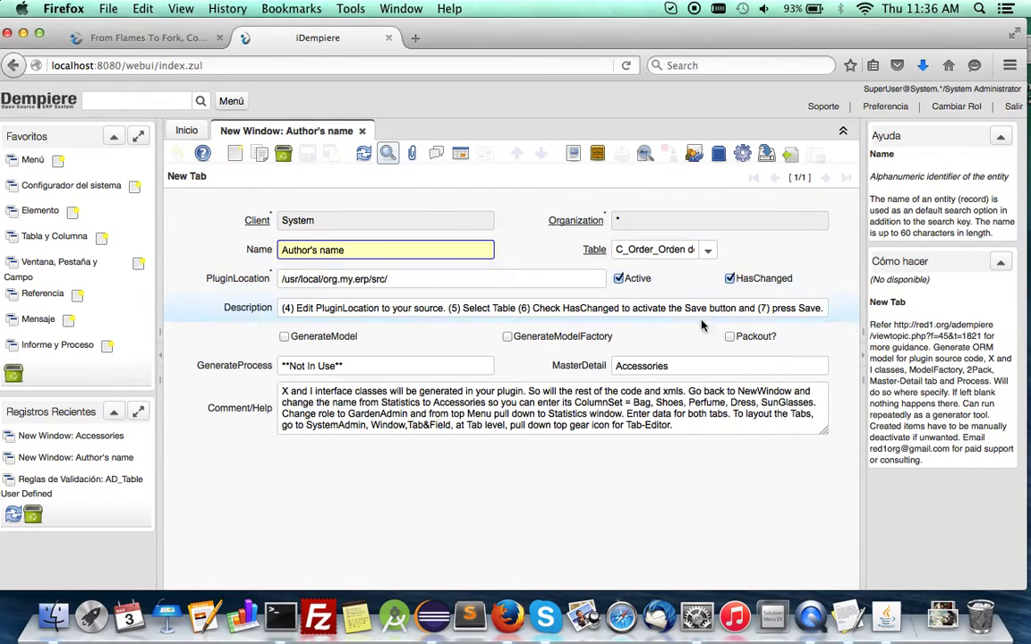
click(730, 337)
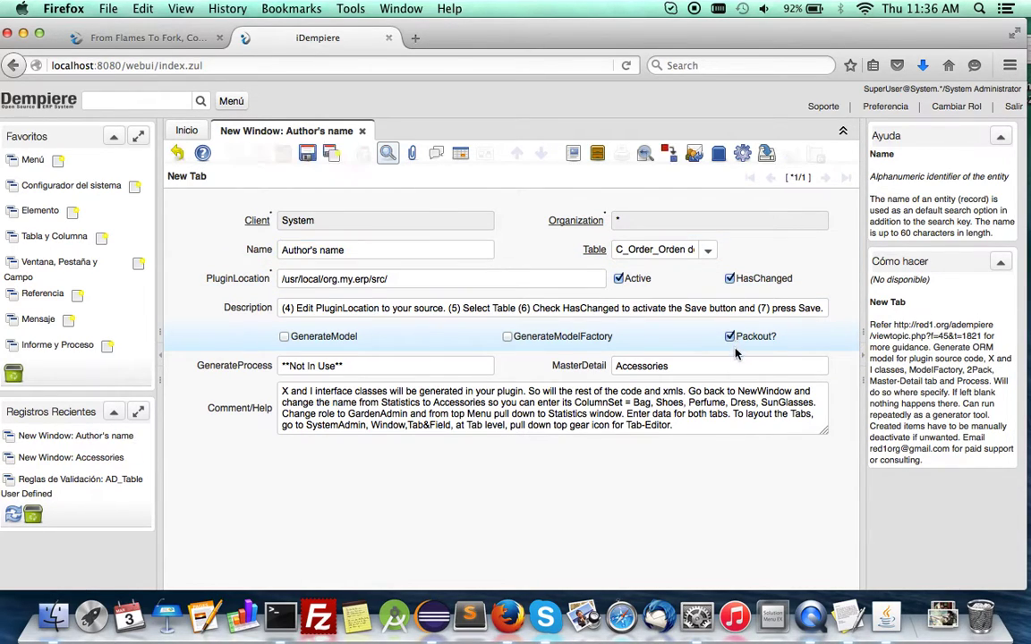
click(707, 365)
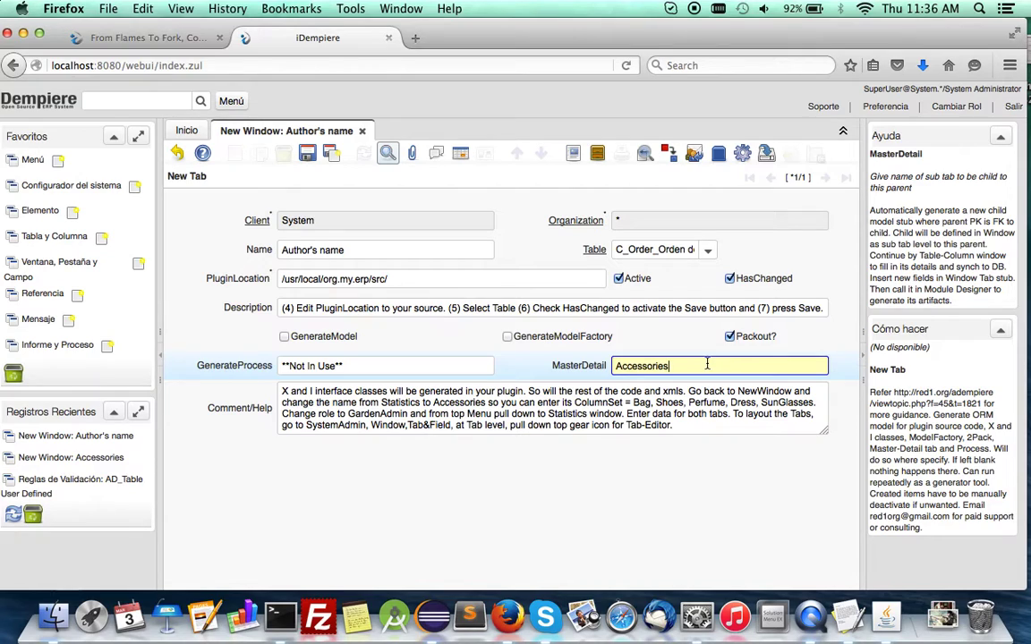
drag(707, 365, 559, 355)
key(BackSpace)
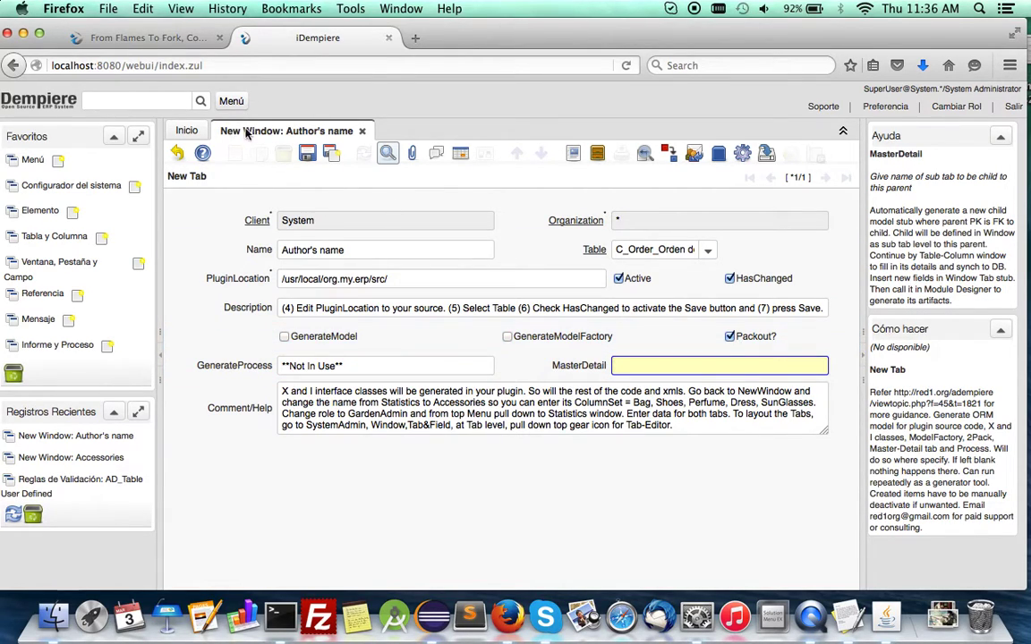
click(307, 154)
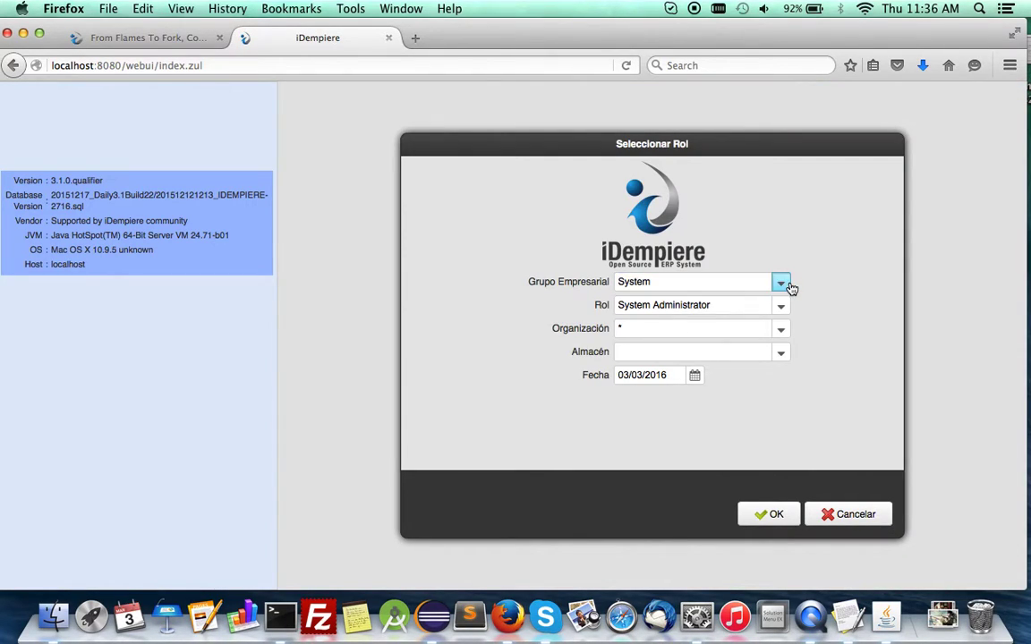
Log in under the GardenWorld client and open the Órdenes de Venta window
click(780, 282)
click(732, 304)
click(774, 517)
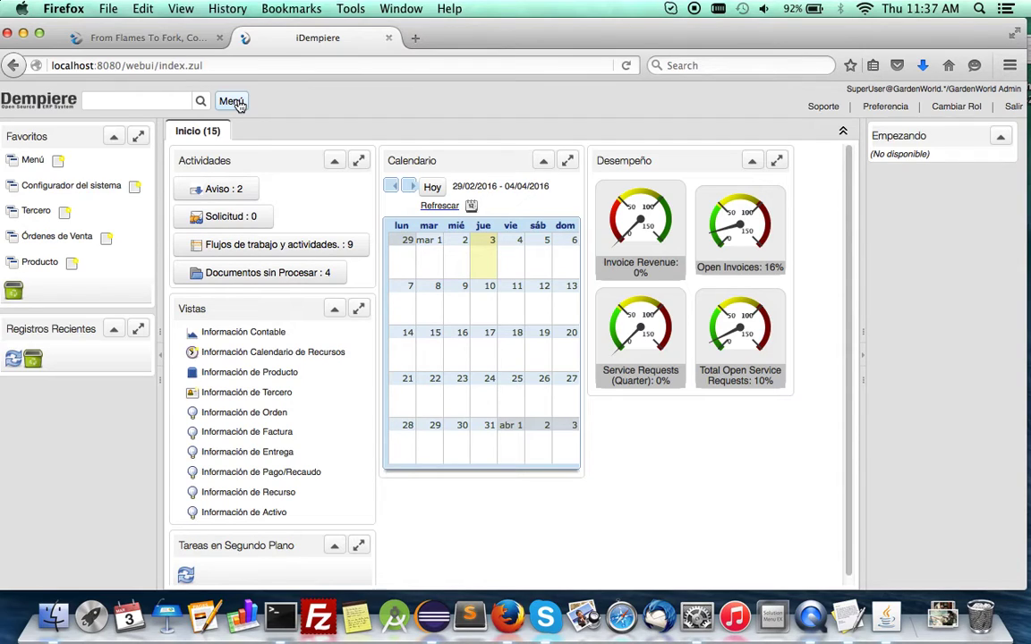
click(39, 240)
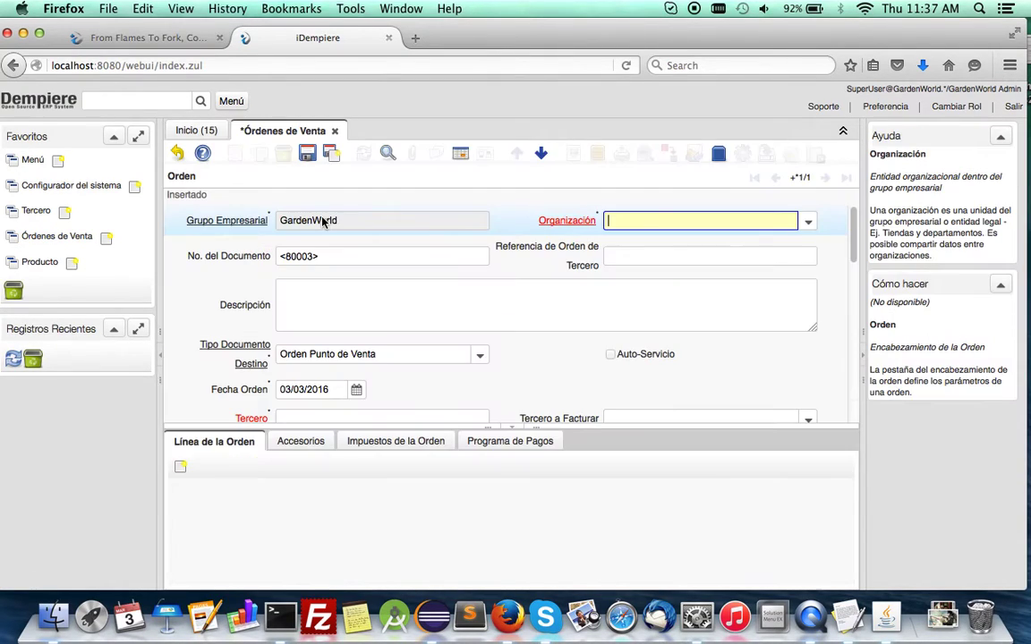
Set the new order's organization to HQ and target document type to Orden Estandar
click(291, 445)
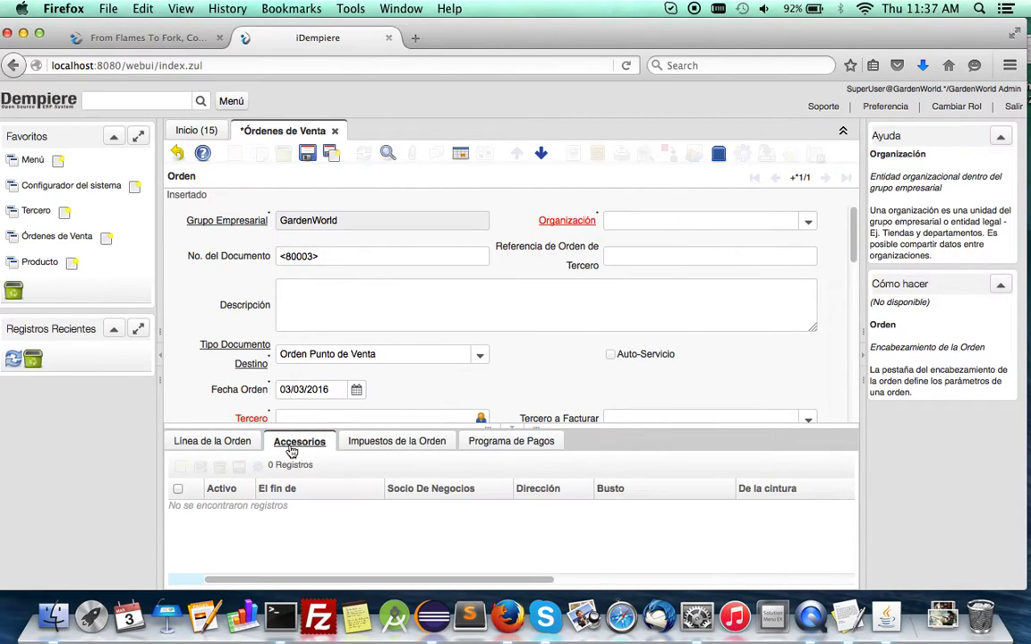
click(211, 439)
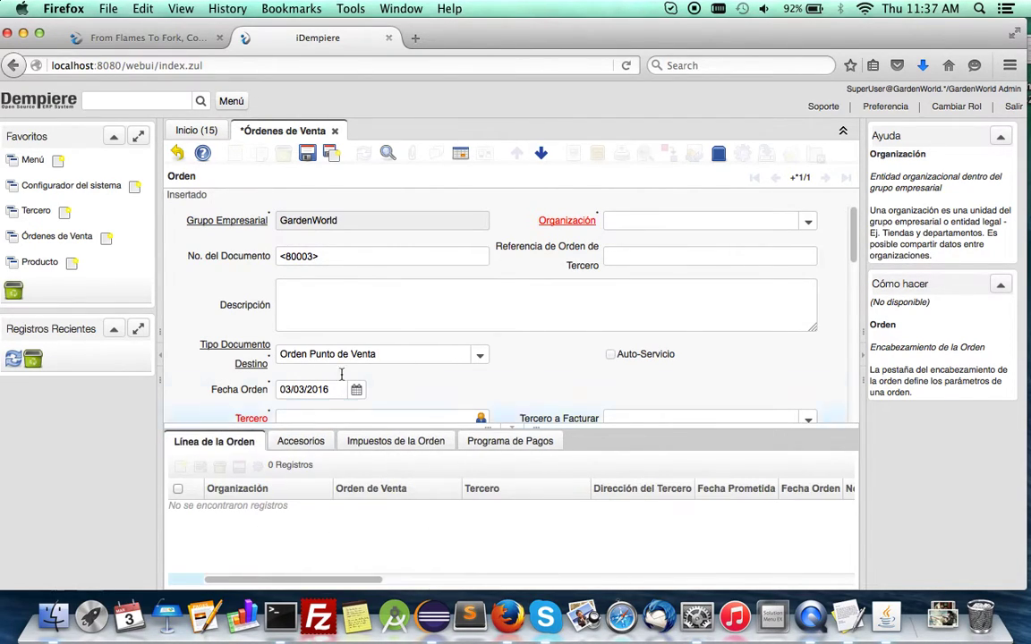
click(809, 223)
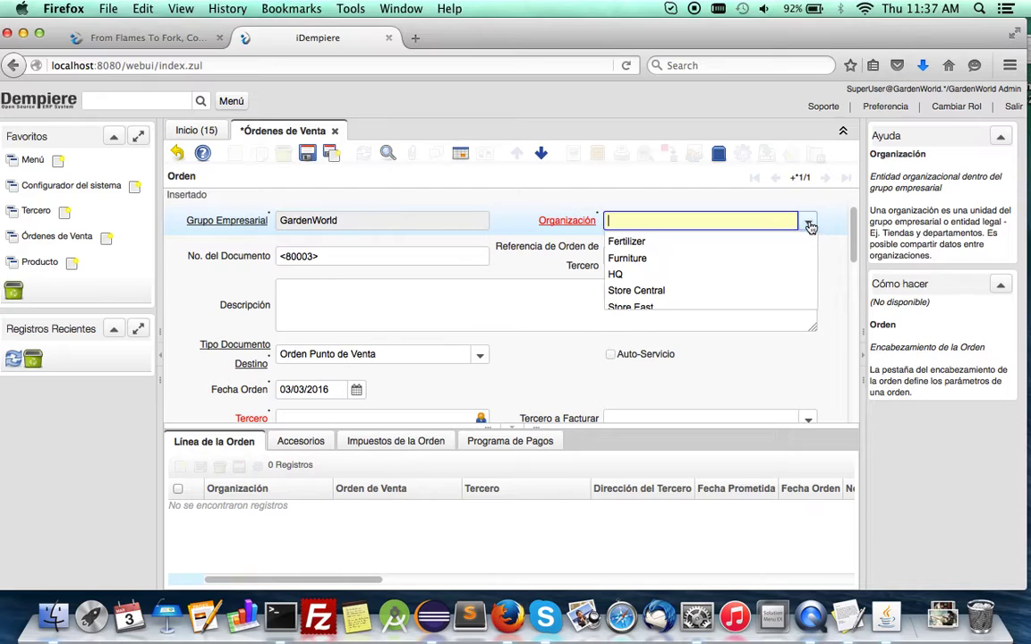
click(662, 276)
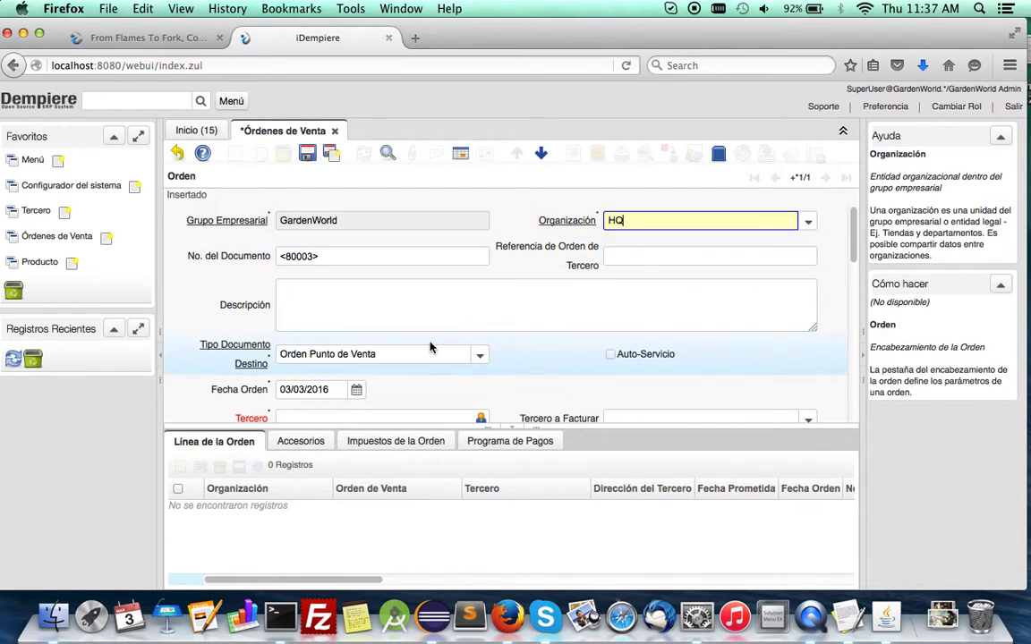
click(480, 357)
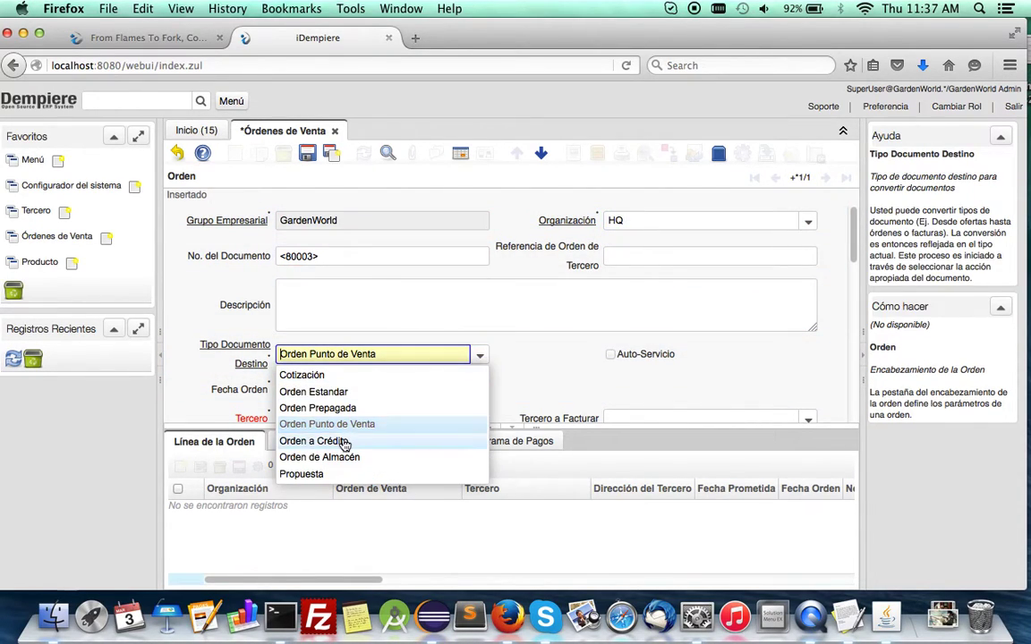
click(355, 398)
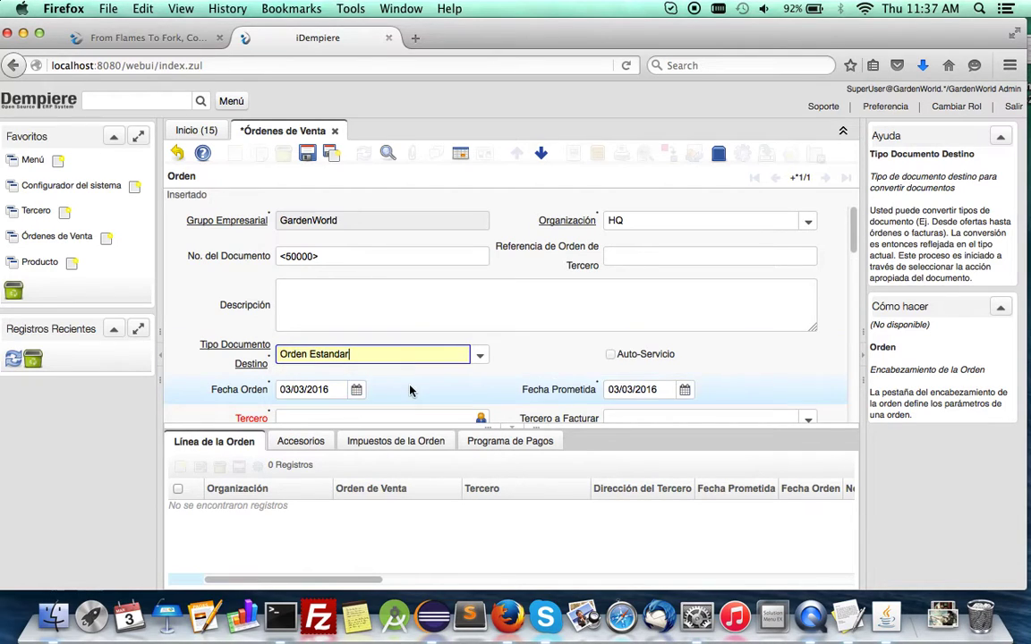
Enter the business partner, save order 50000, and show the Accesorios sub-tab
scroll(407, 386, down, 2)
click(403, 343)
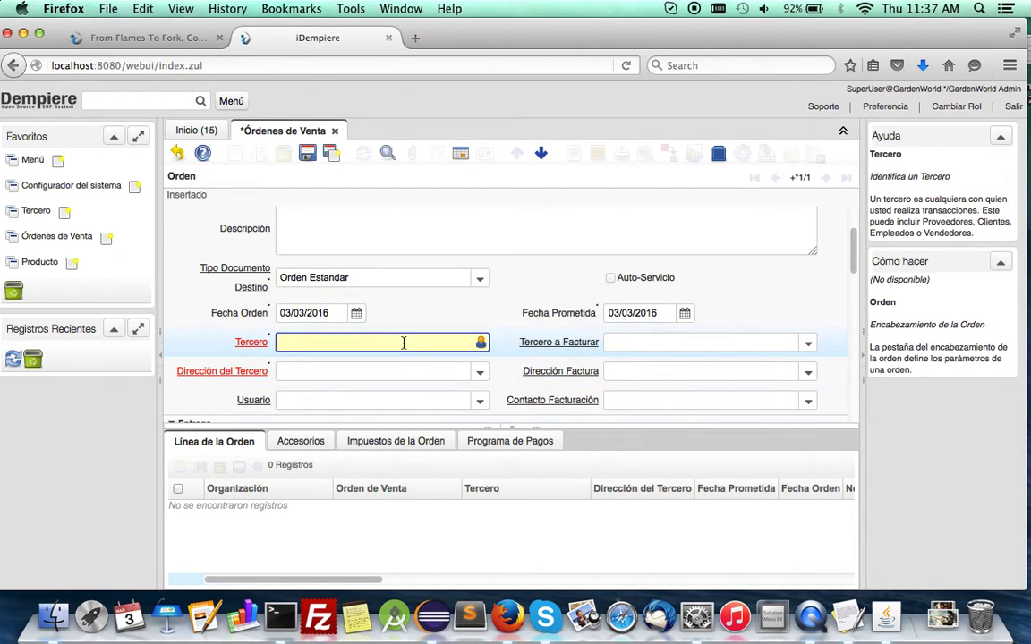
text(joe)
click(366, 369)
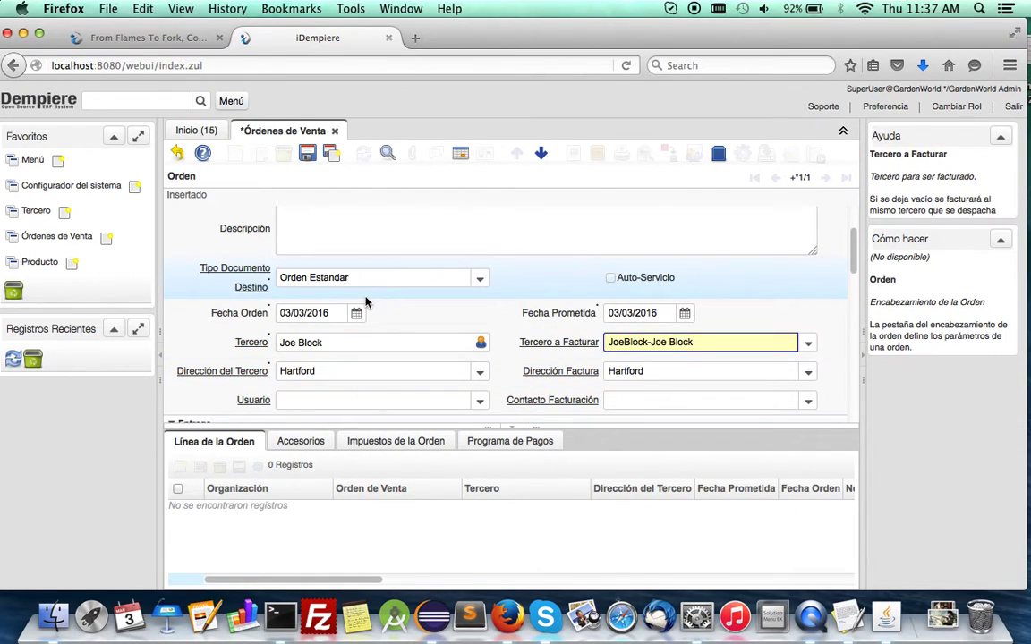
click(333, 428)
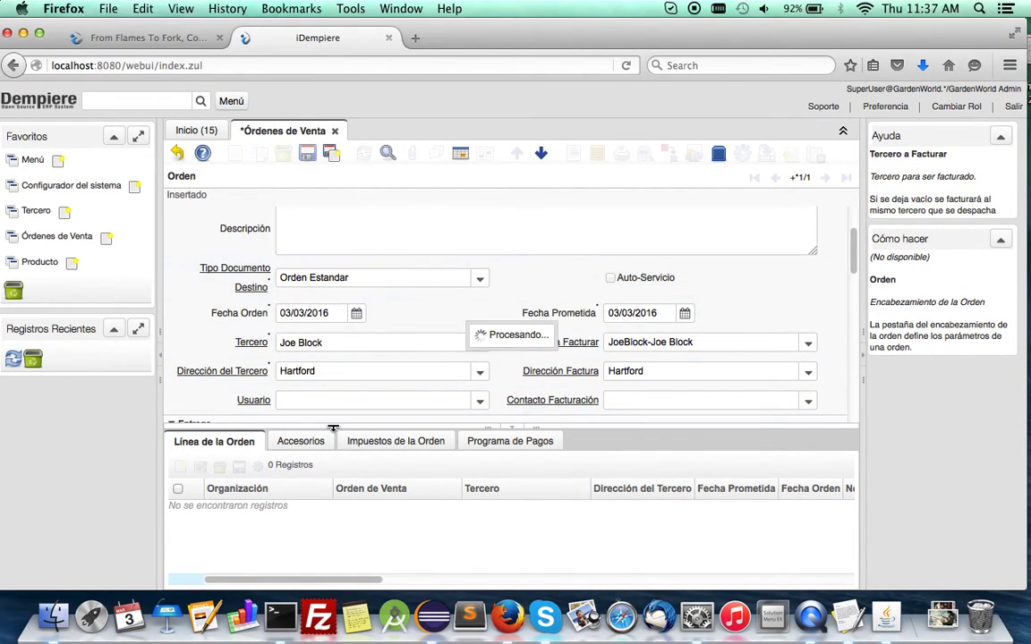
click(309, 446)
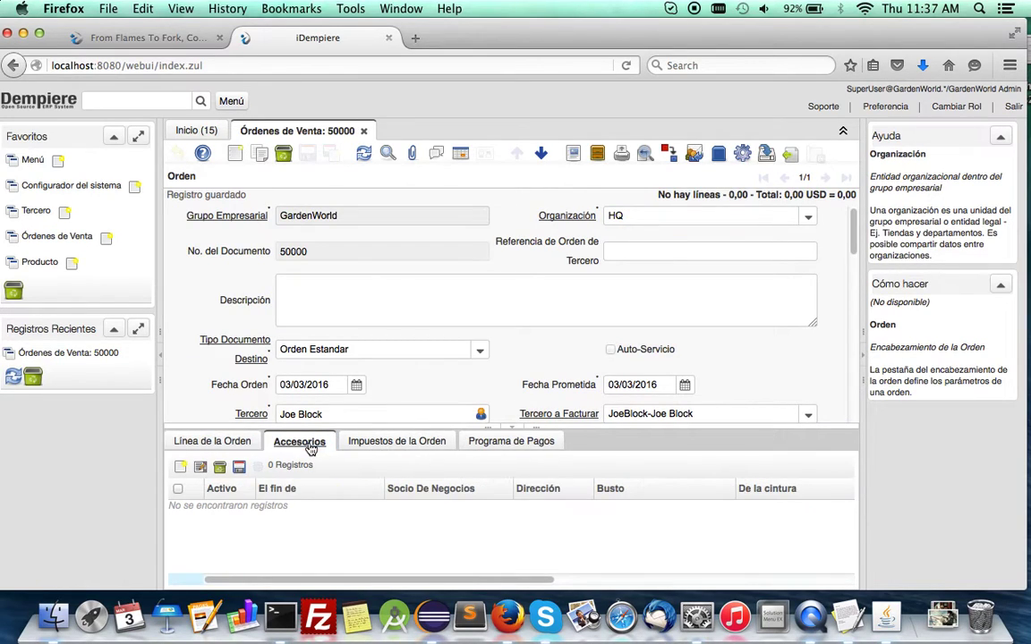
Add and save a new Accesorios record with the order's business partner filled in
click(180, 467)
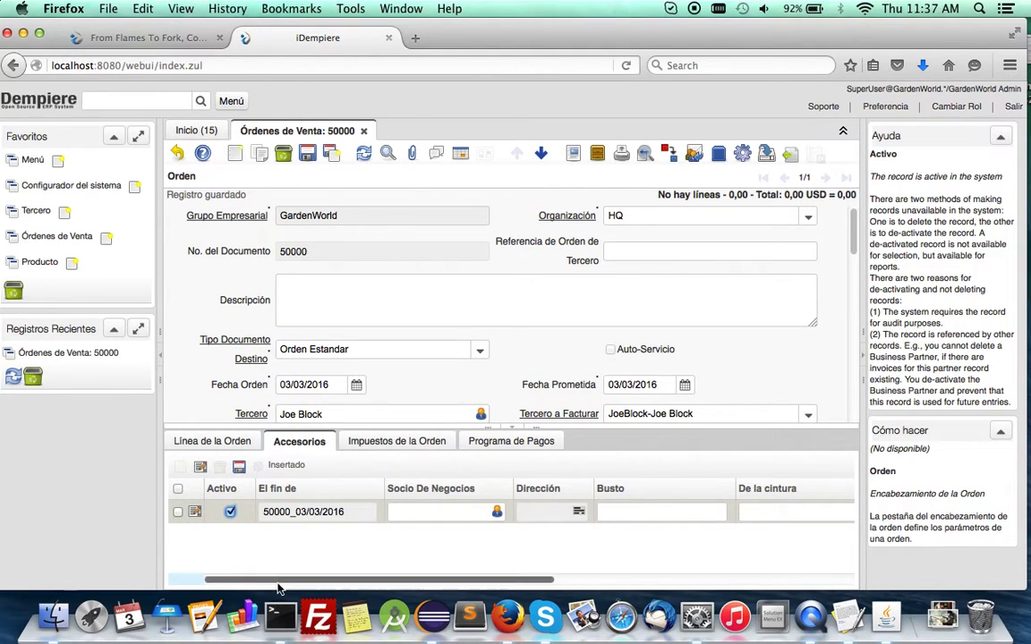
mouse_move(277, 589)
mouse_down()
mouse_move(445, 586)
mouse_move(279, 586)
mouse_up()
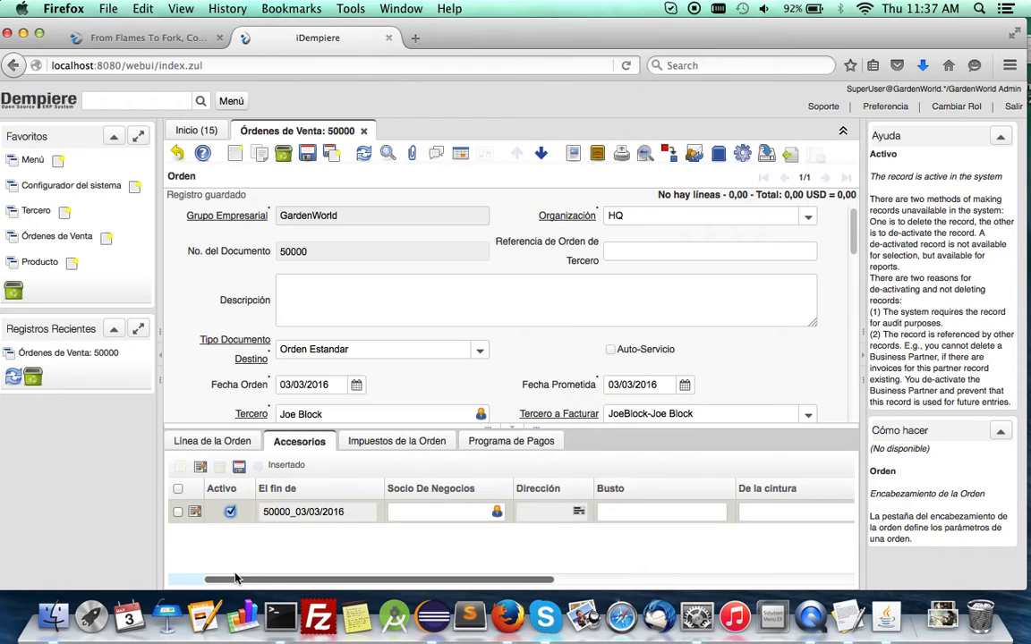
click(238, 469)
click(413, 512)
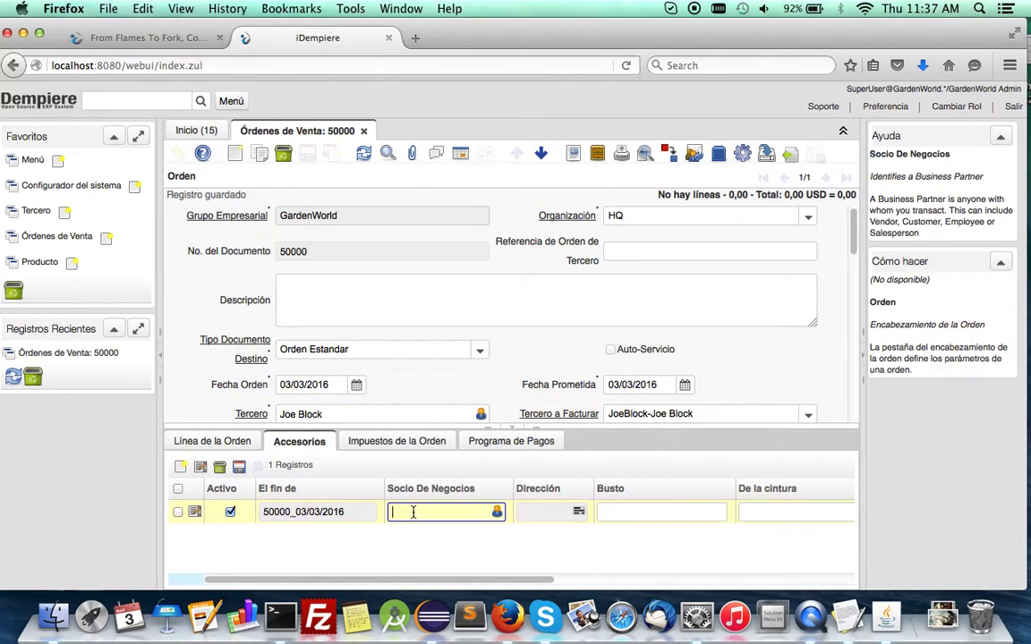
text(joe)
key(Tab)
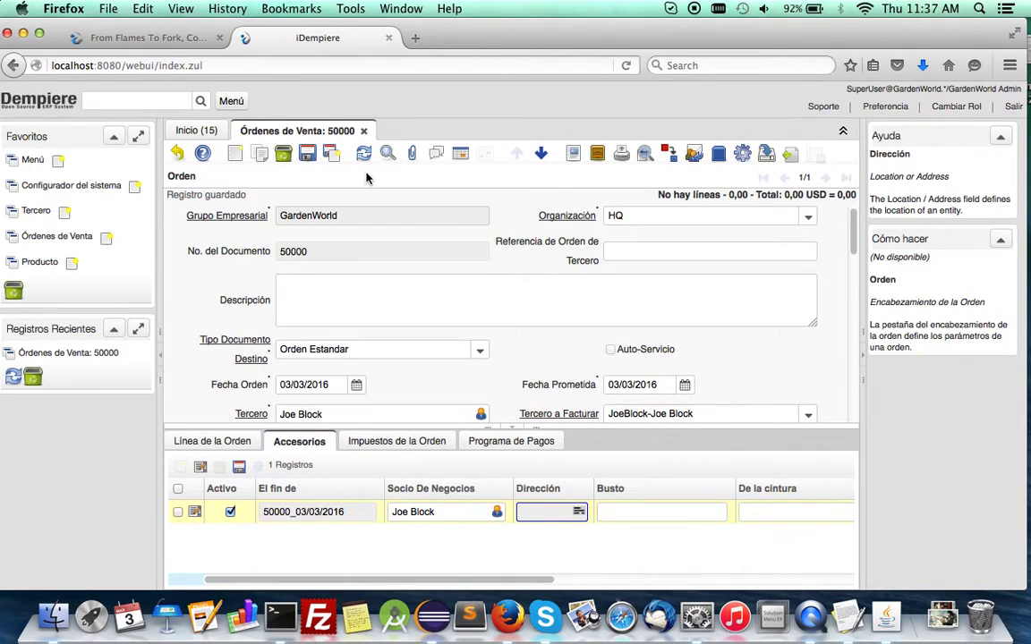
click(306, 154)
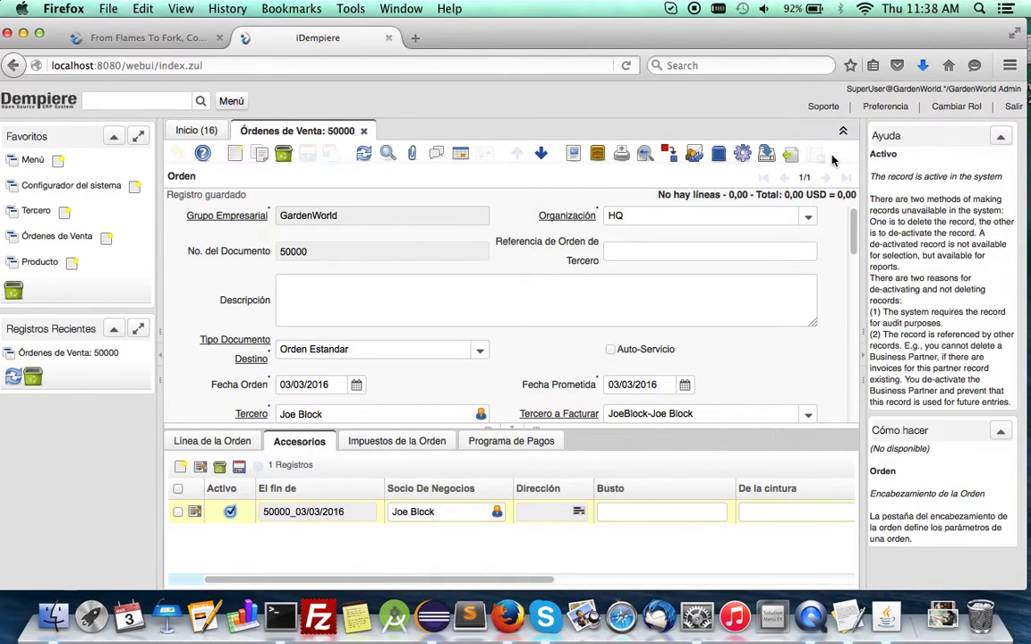
Return to the red1.org forum post and scroll the Languages covered list down to Vietnamese
click(120, 38)
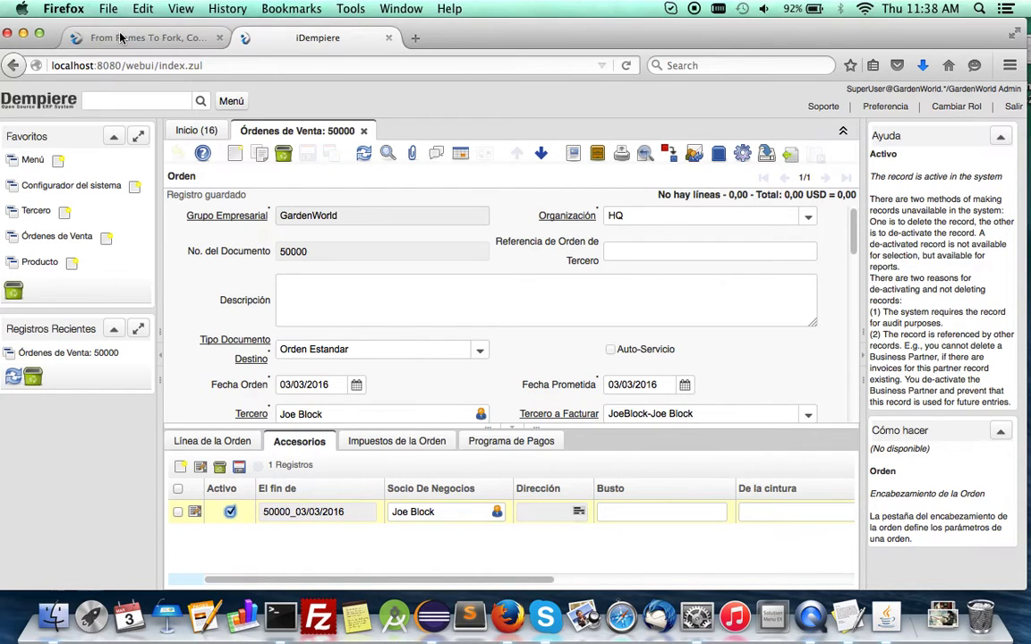
scroll(187, 239, down, 5)
scroll(187, 239, up, 10)
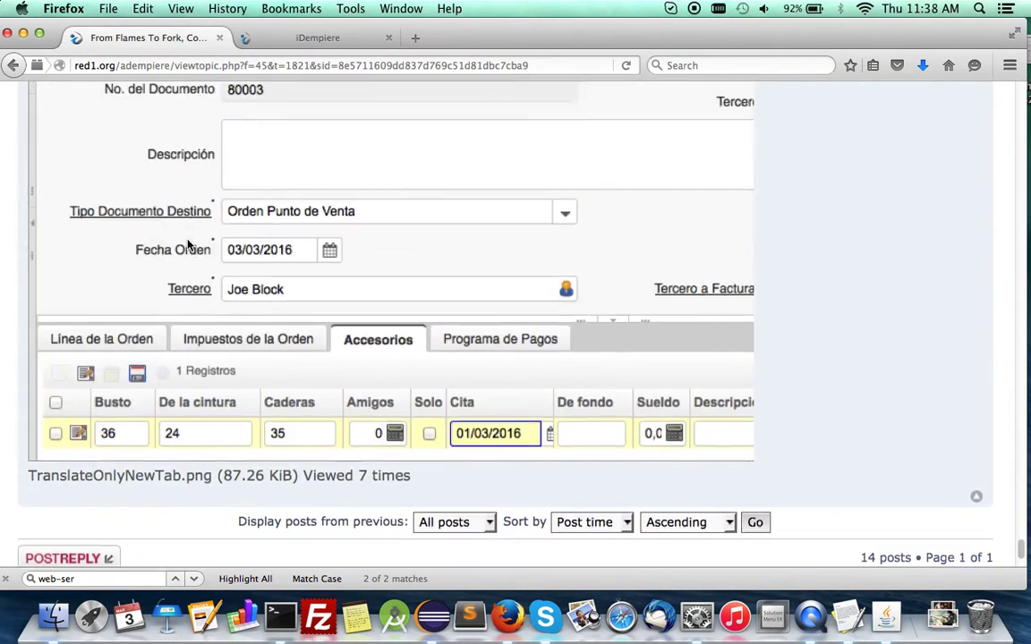
scroll(188, 239, up, 3)
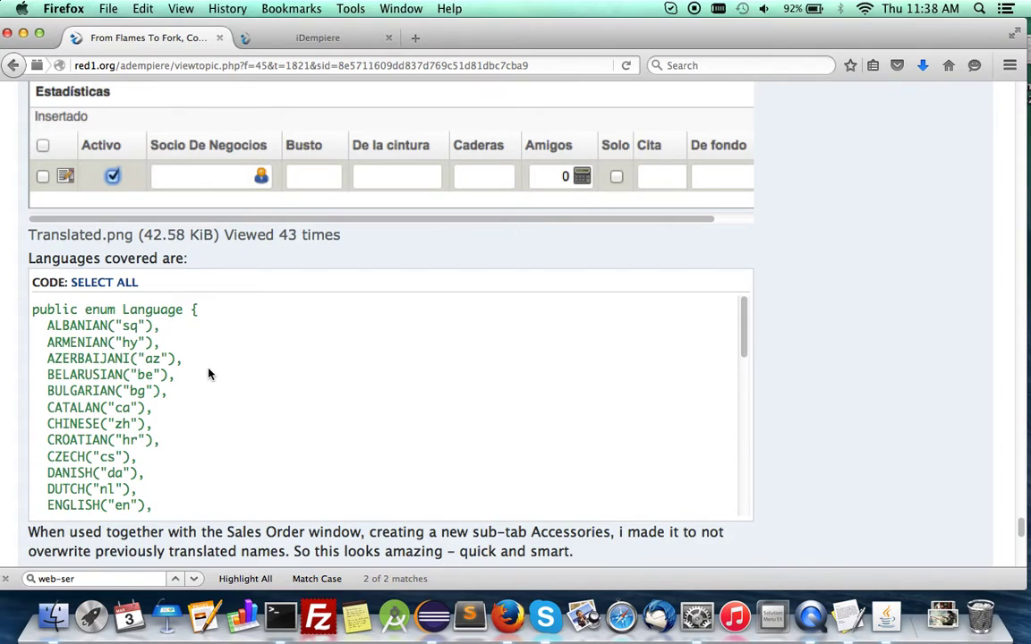
scroll(208, 374, down, 1)
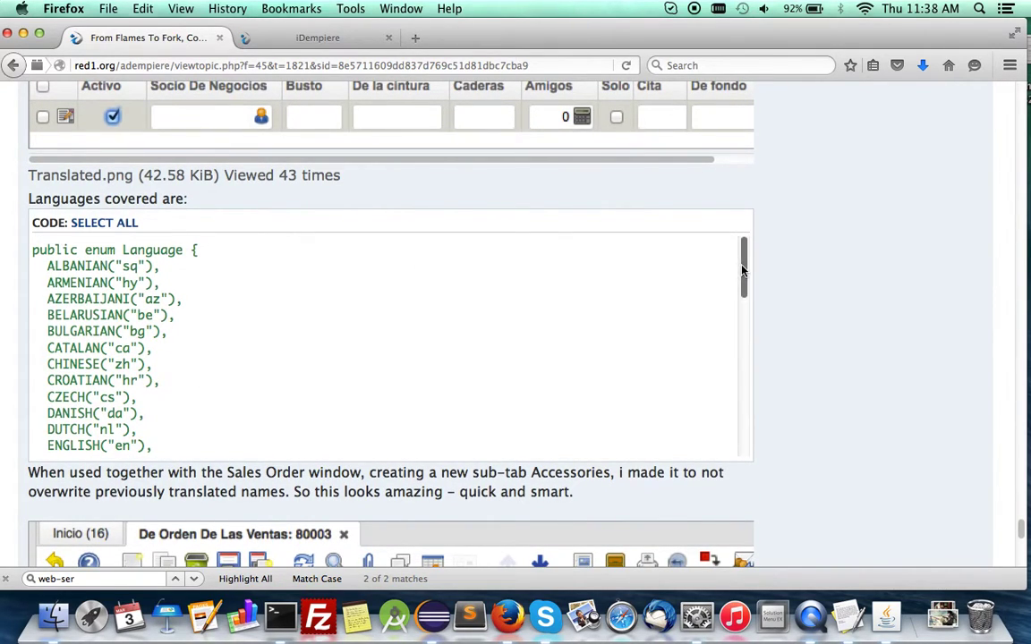
drag(743, 271, 743, 311)
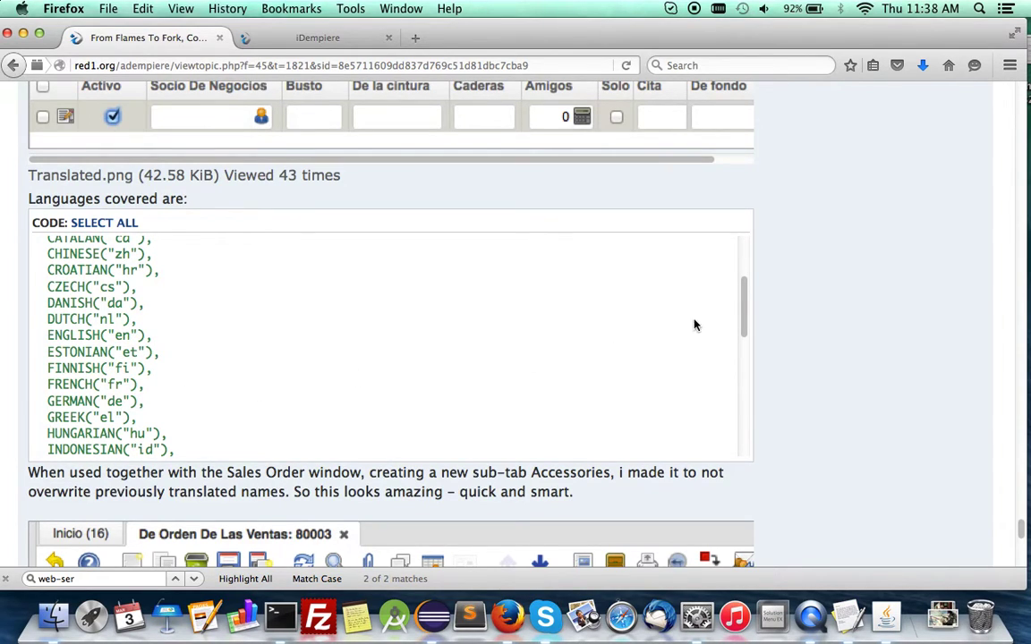
drag(747, 331, 747, 376)
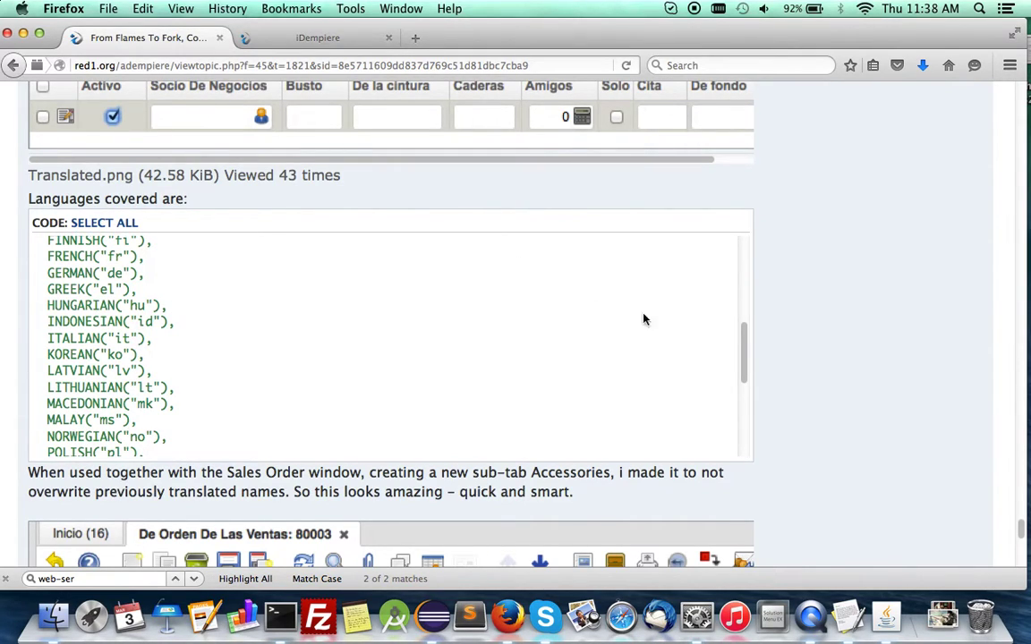
drag(747, 360, 754, 440)
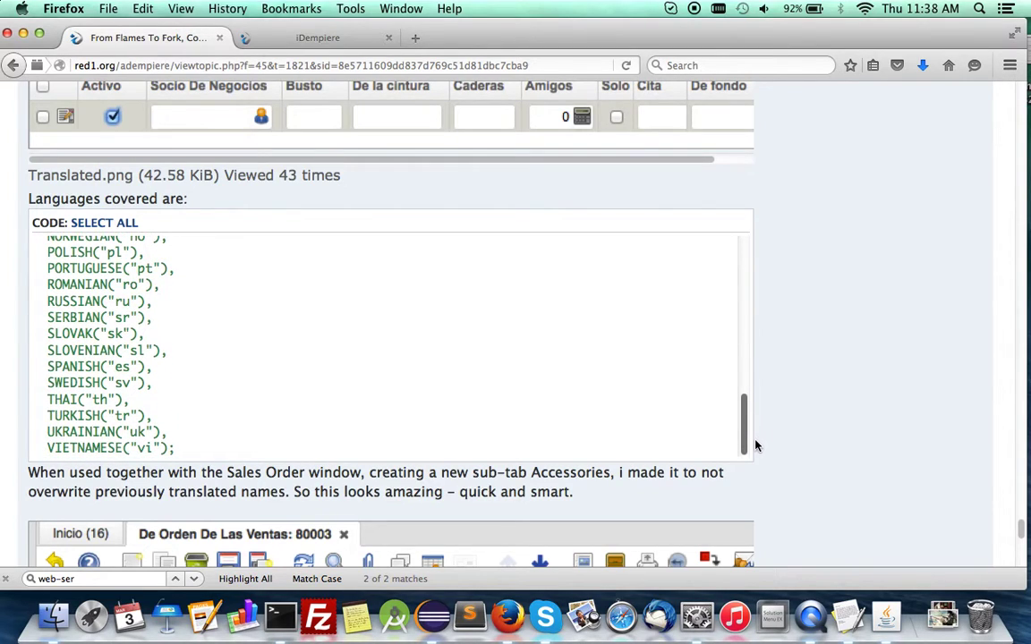